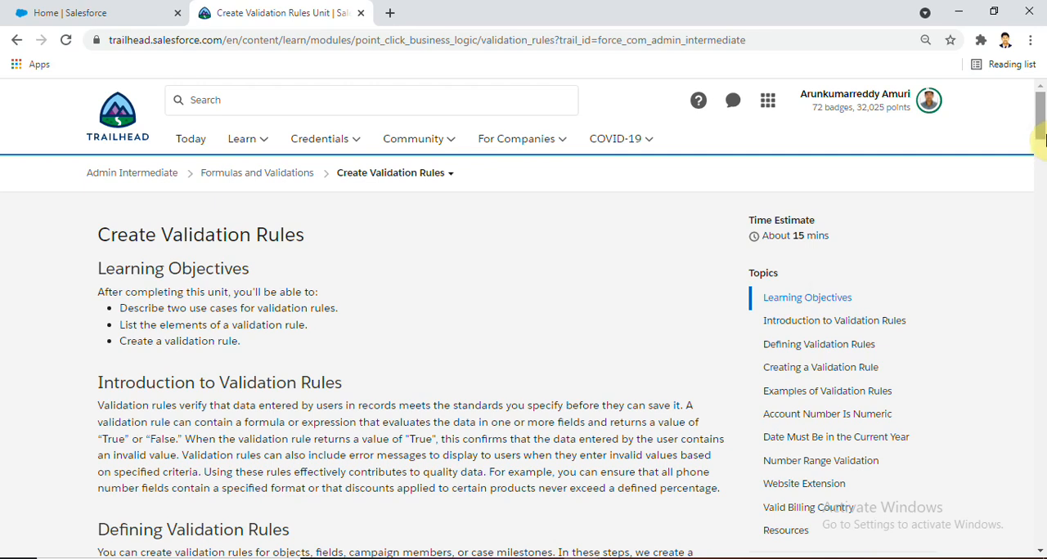
Launch the Curious Impala Playground from the Create a Validation Rule challenge and open its Setup
left_click_drag(1041, 123, 1037, 171)
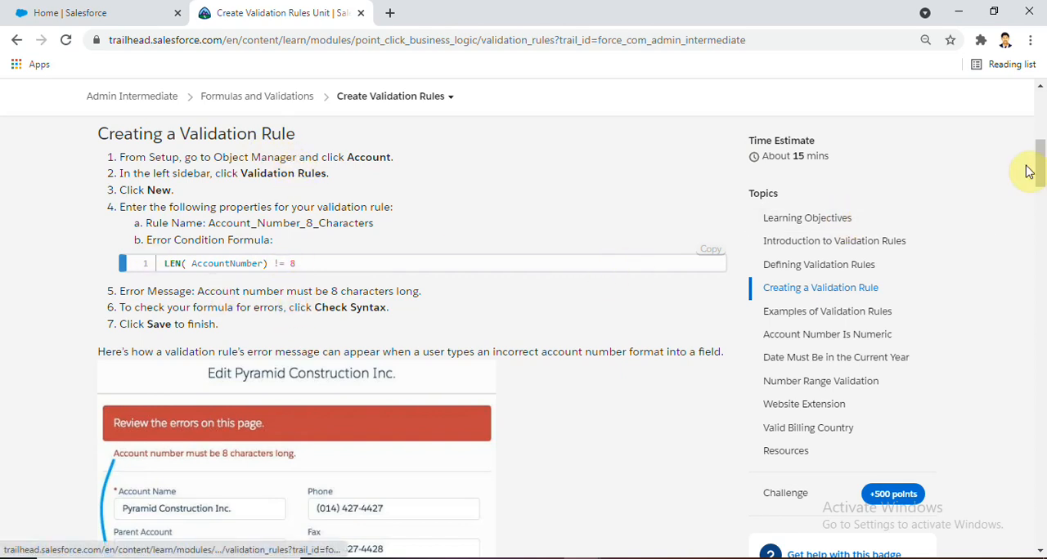
left_click_drag(1041, 158, 1011, 467)
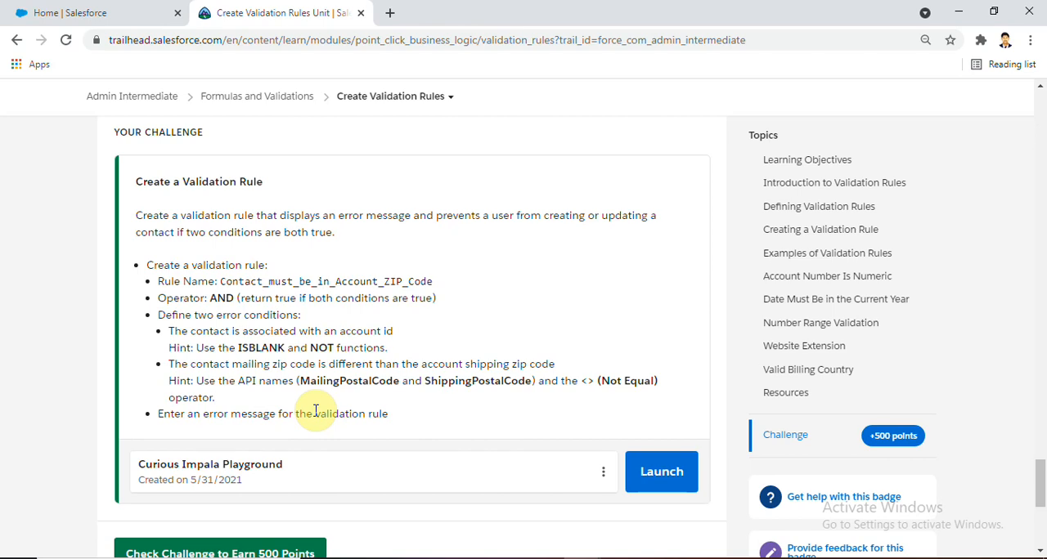
left_click(662, 473)
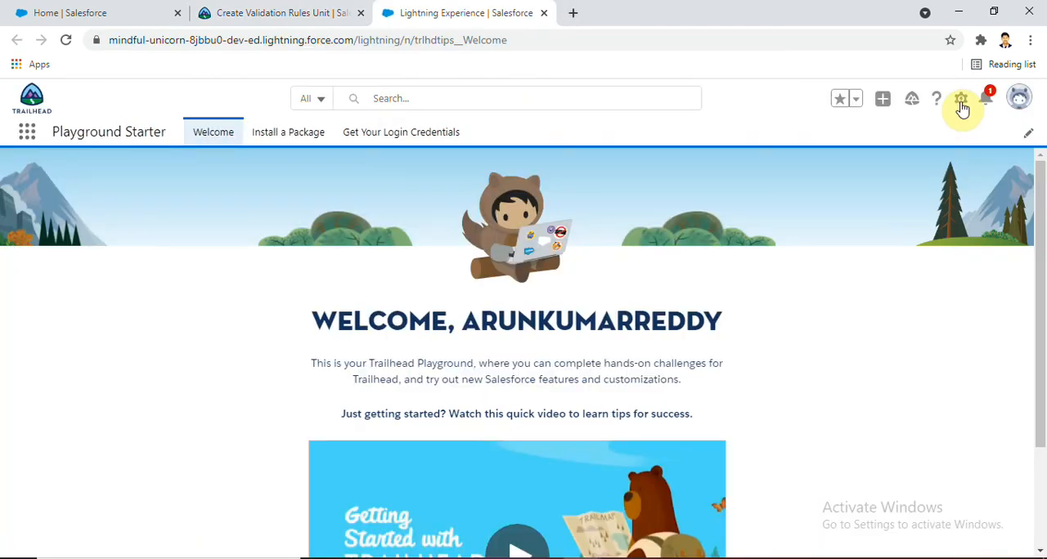
left_click(961, 106)
left_click(897, 142)
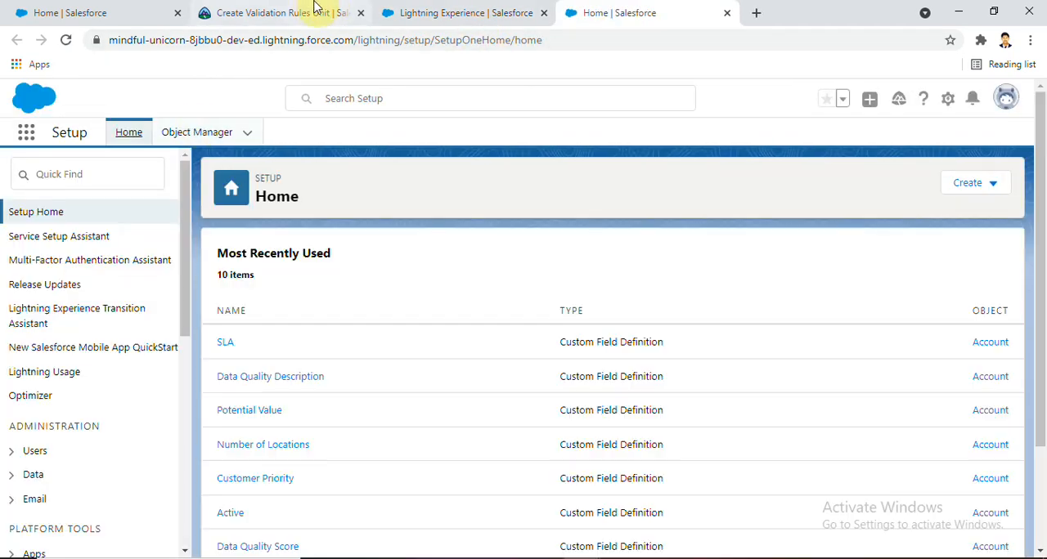
Check the challenge requirements and open the Contact object in Object Manager
left_click(276, 12)
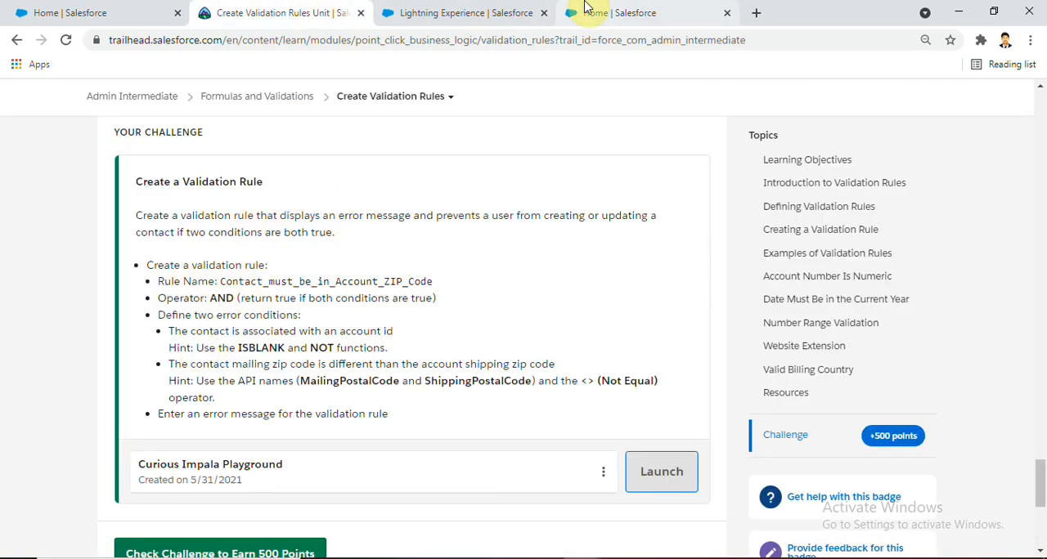
left_click(612, 12)
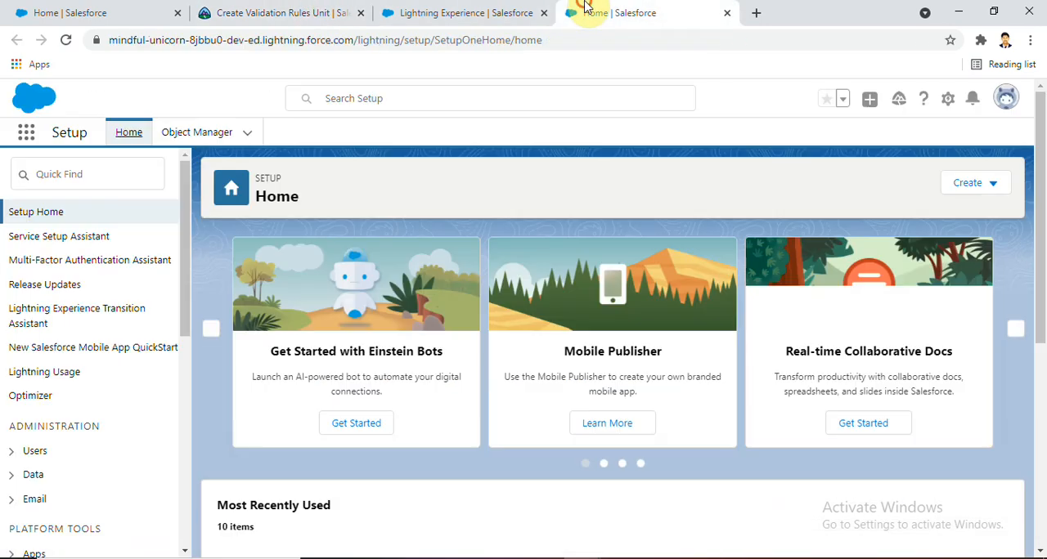
left_click(206, 136)
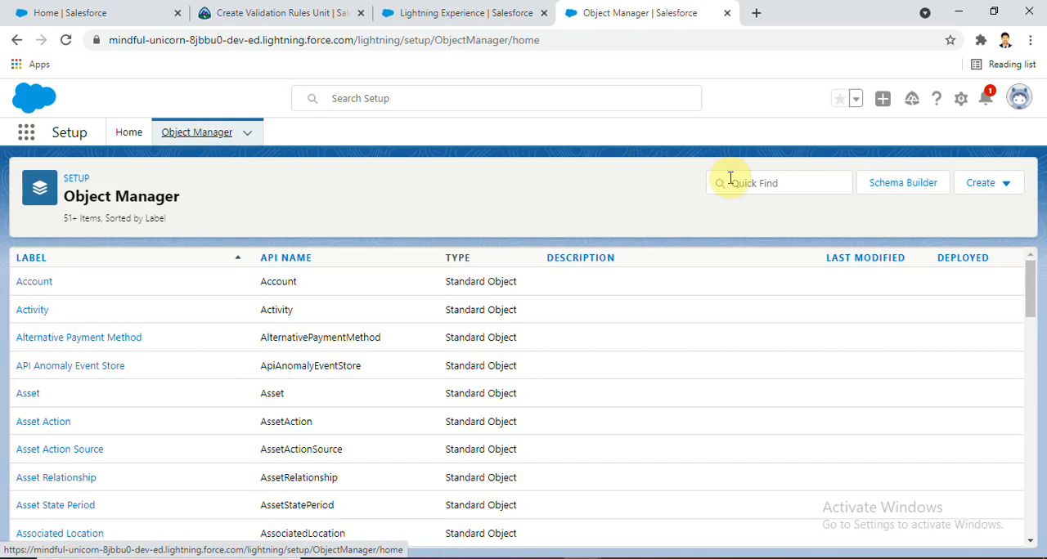
left_click_drag(1031, 273, 1024, 381)
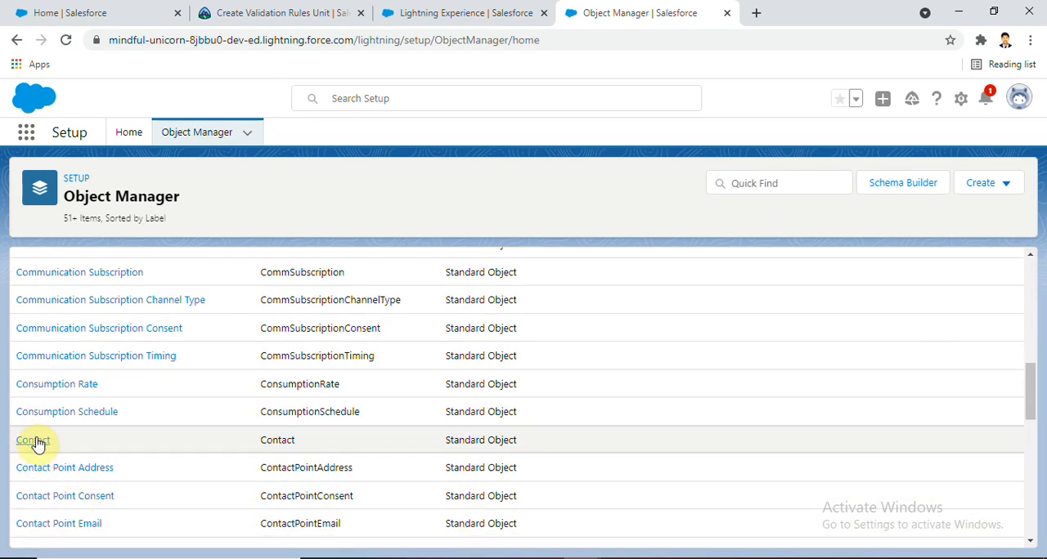
left_click(33, 441)
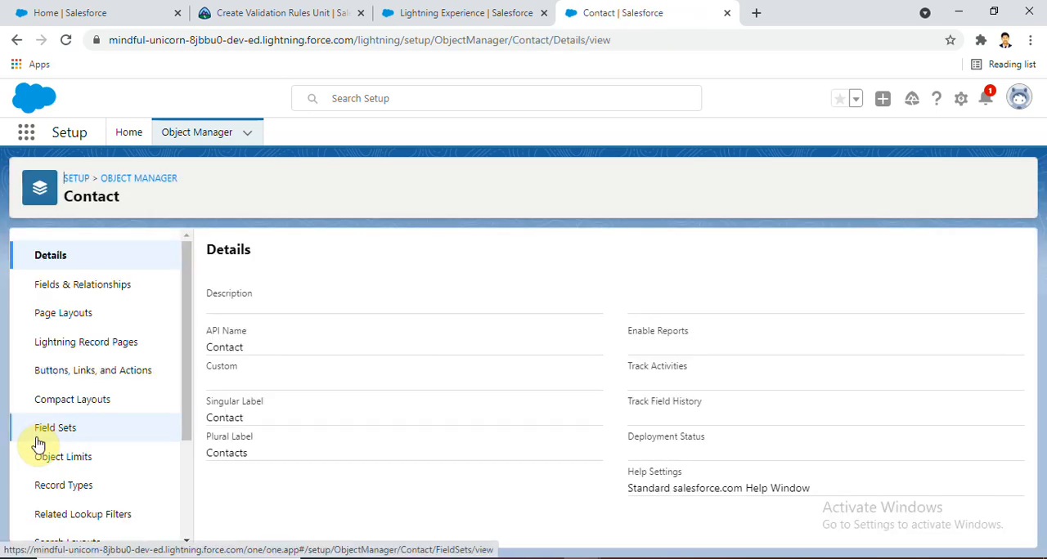
Start a new validation rule for the Contact object
left_click_drag(186, 279, 180, 398)
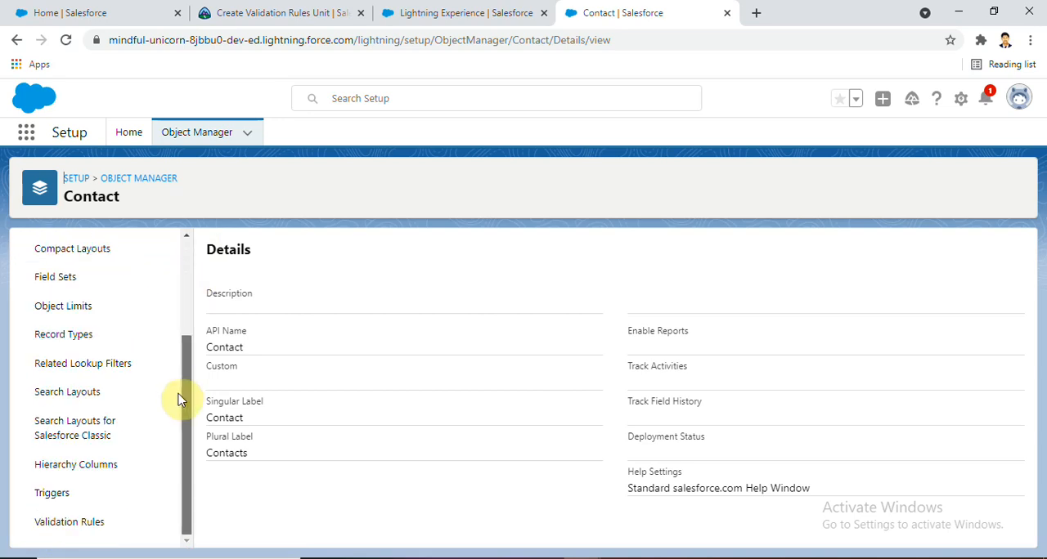
left_click(81, 524)
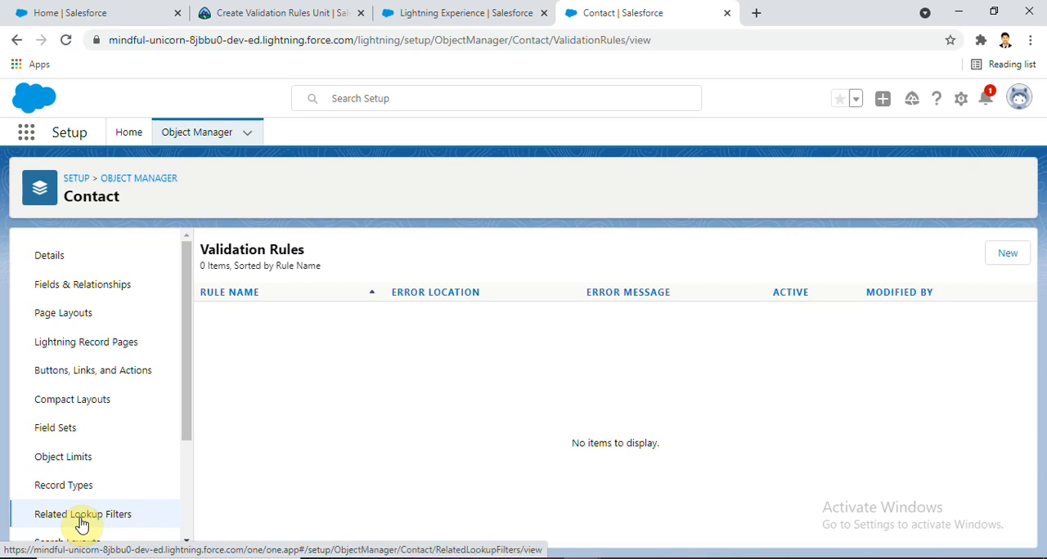
left_click(991, 255)
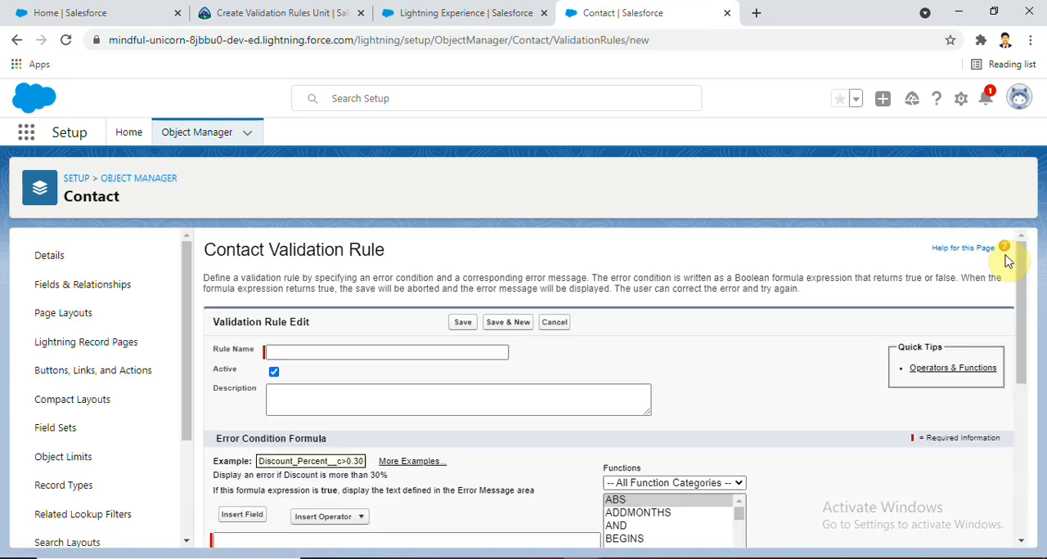
Copy the rule name from the challenge and name the validation rule Contact_must_be_in_Account_ZIP_Code
left_click(218, 10)
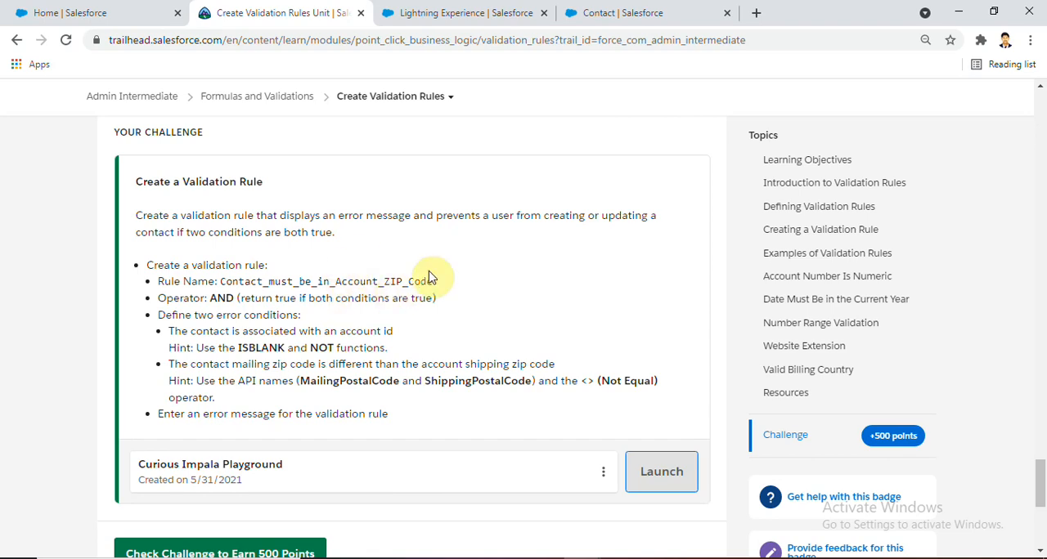
left_click_drag(434, 283, 219, 283)
key("ctrl+c")
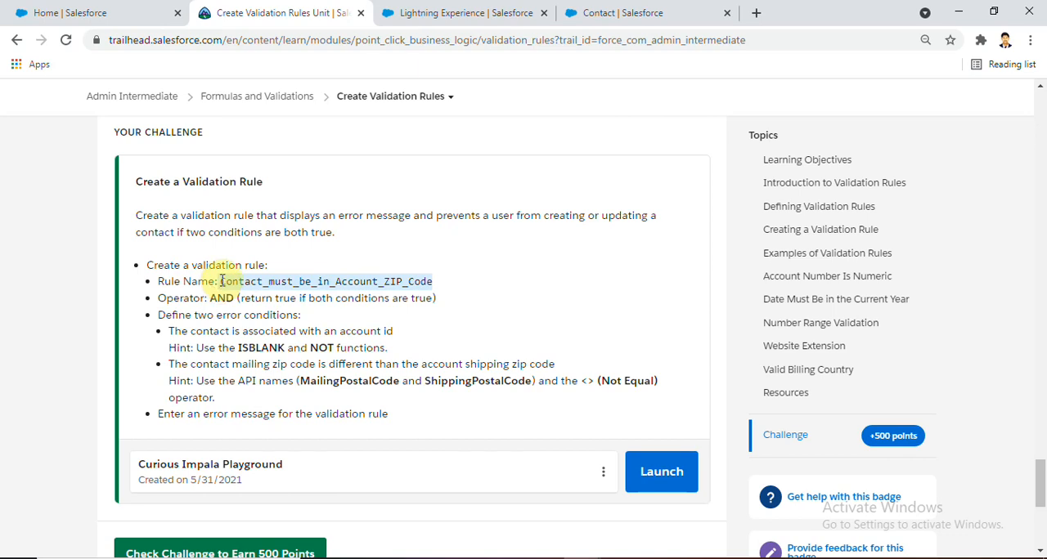
left_click(579, 13)
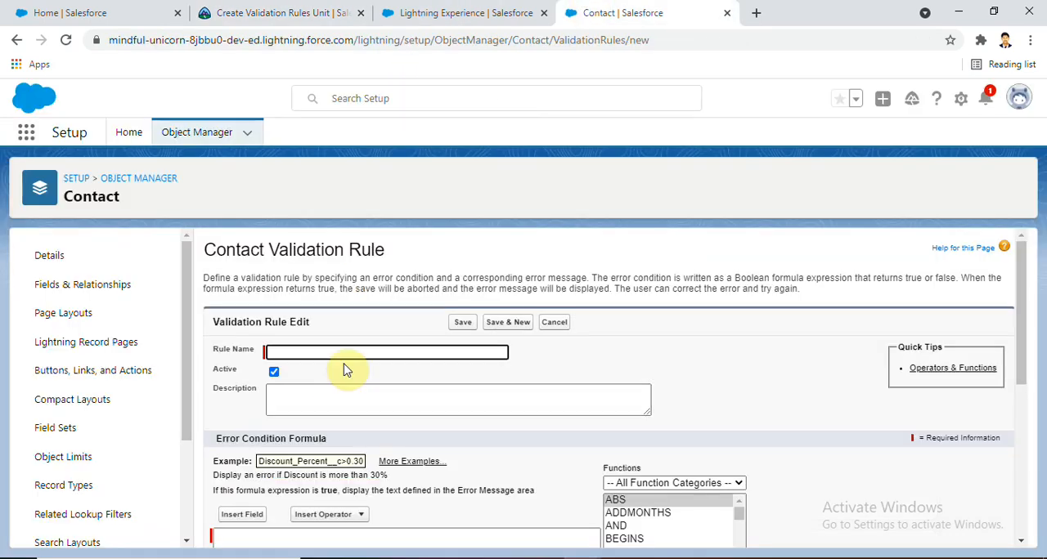
key("ctrl+v")
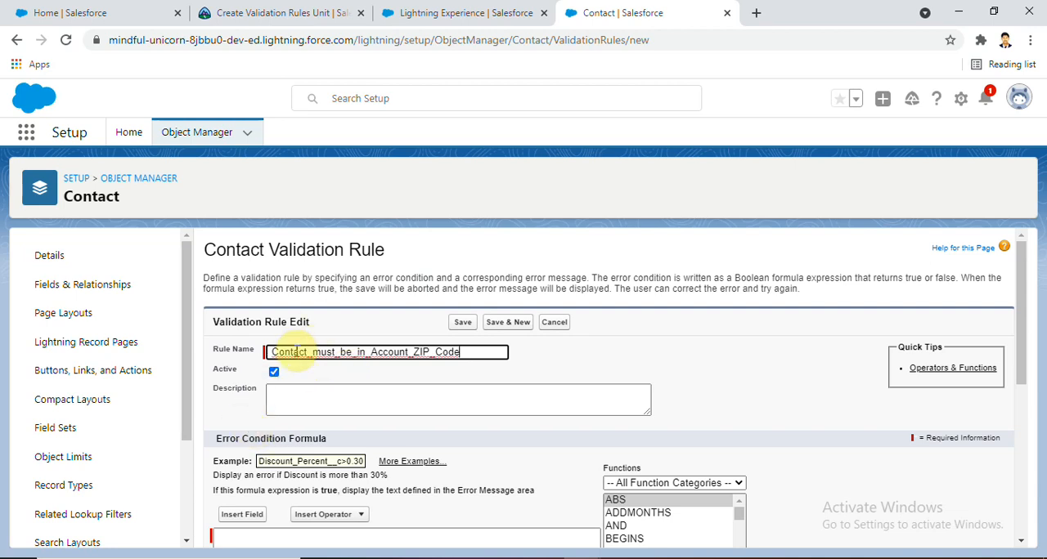
Check the required operator in the challenge and insert the AND function into the error condition formula
left_click(265, 8)
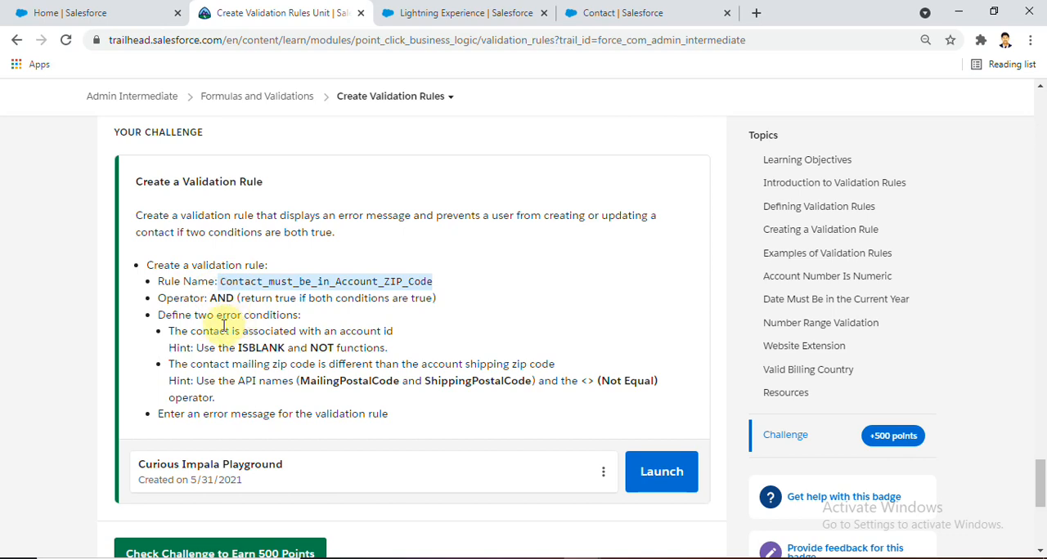
left_click(638, 7)
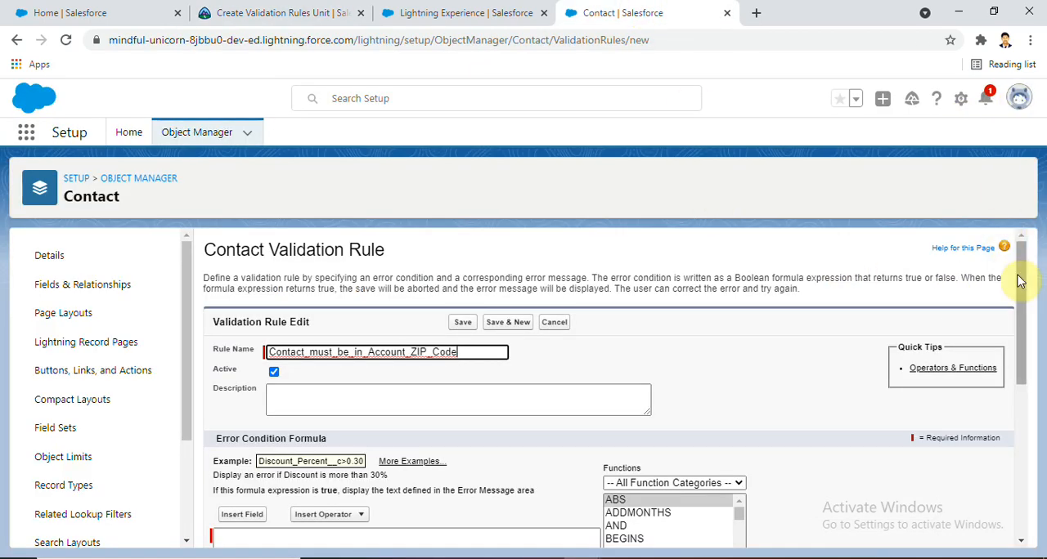
left_click_drag(1016, 275, 1021, 361)
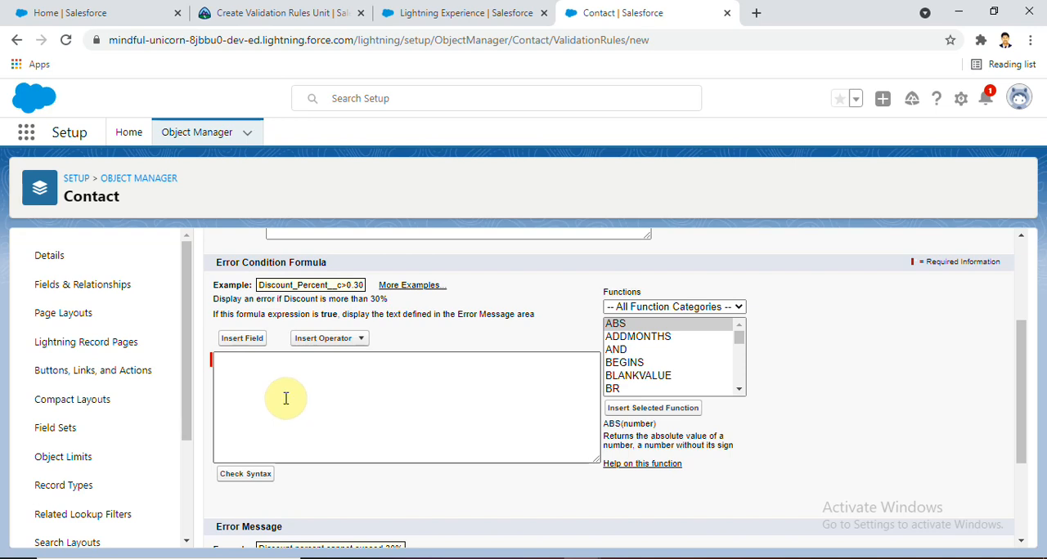
left_click(253, 10)
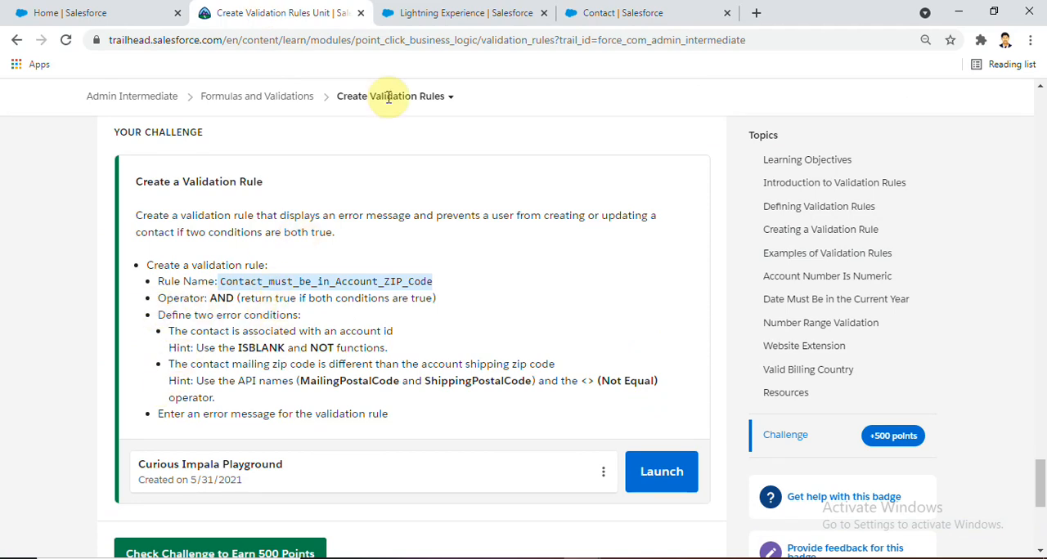
left_click(619, 10)
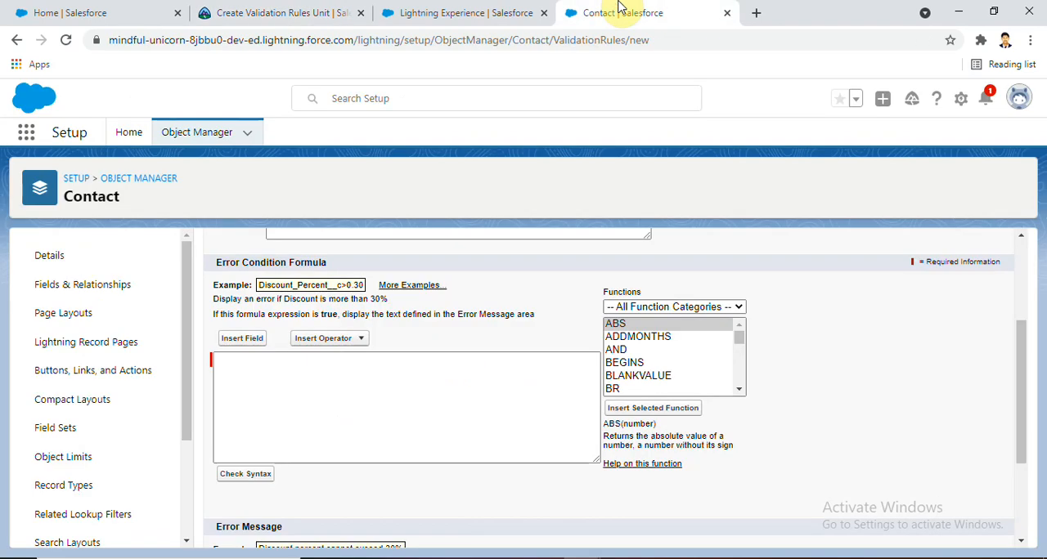
left_click(618, 351)
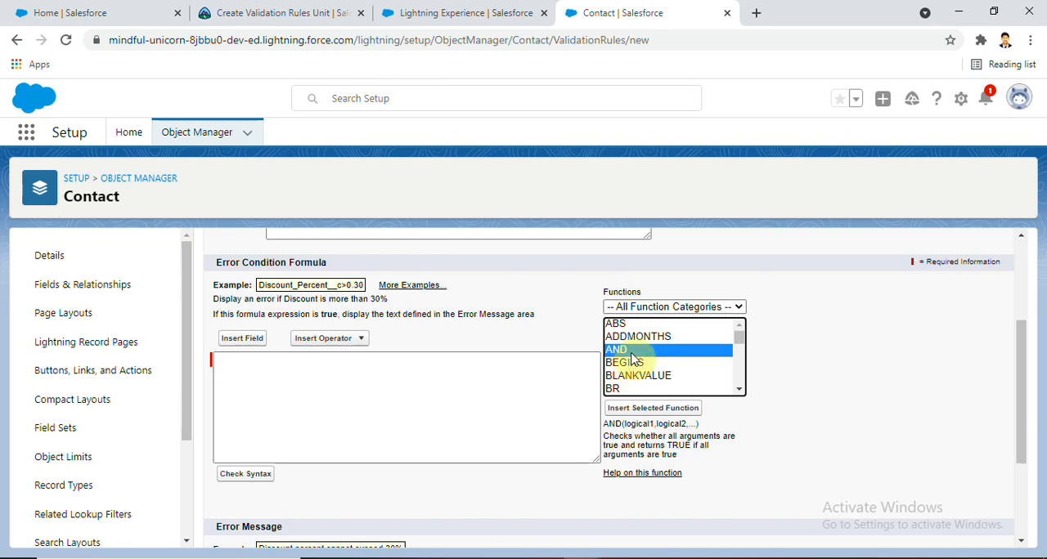
left_click(654, 409)
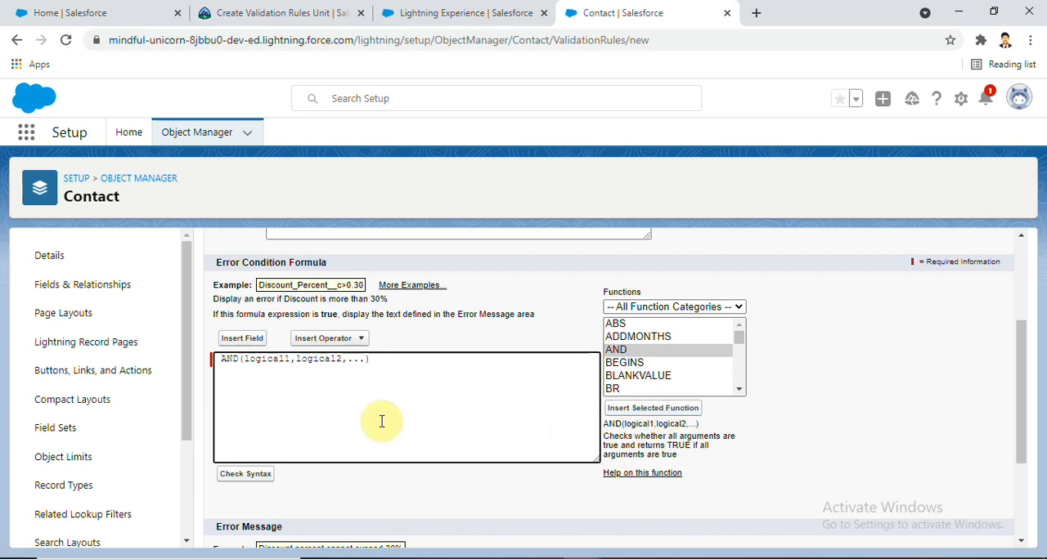
Clear the placeholder arguments inside the AND function, leaving AND()
left_click(366, 360)
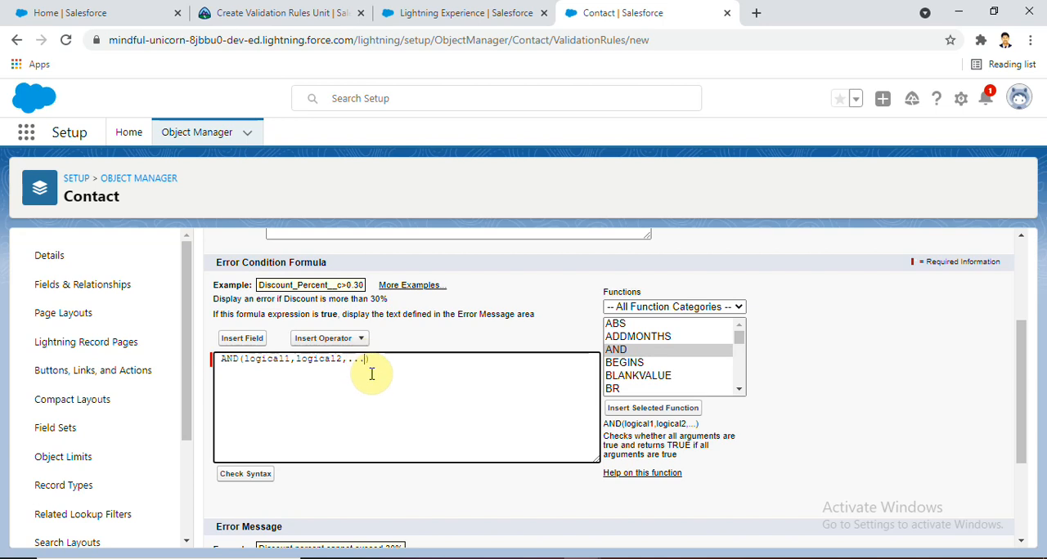
key("BackSpace")
key("BackSpace")
key("BackSpace")
key("BackSpace")
key("BackSpace")
key("BackSpace")
key("BackSpace")
key("BackSpace")
key("BackSpace")
key("BackSpace")
key("BackSpace")
key("BackSpace")
key("BackSpace")
key("BackSpace")
key("BackSpace")
key("BackSpace")
key("BackSpace")
key("BackSpace")
key("BackSpace")
key("BackSpace")
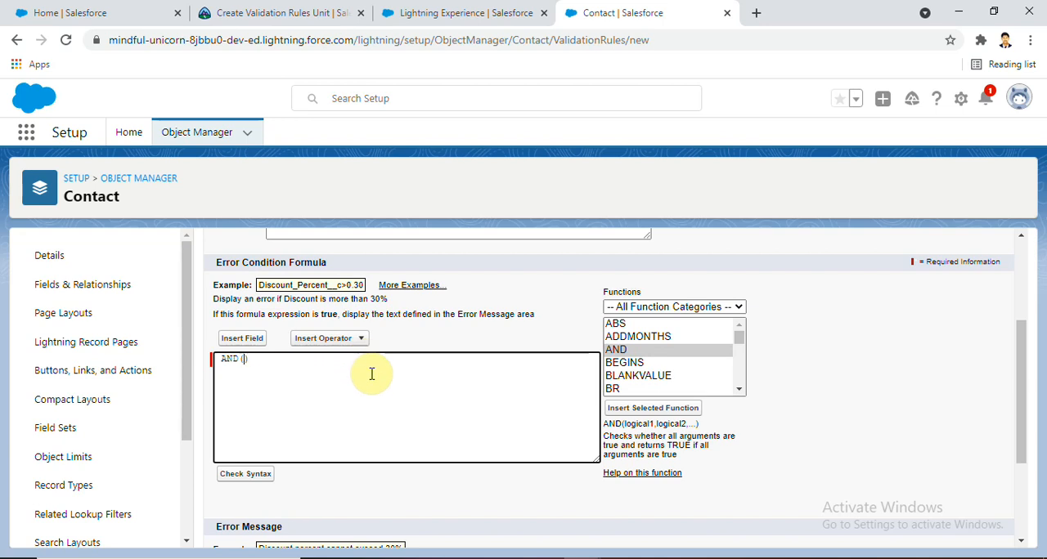
Check the first error condition in the challenge and insert the NOT function inside the AND parentheses
left_click(287, 13)
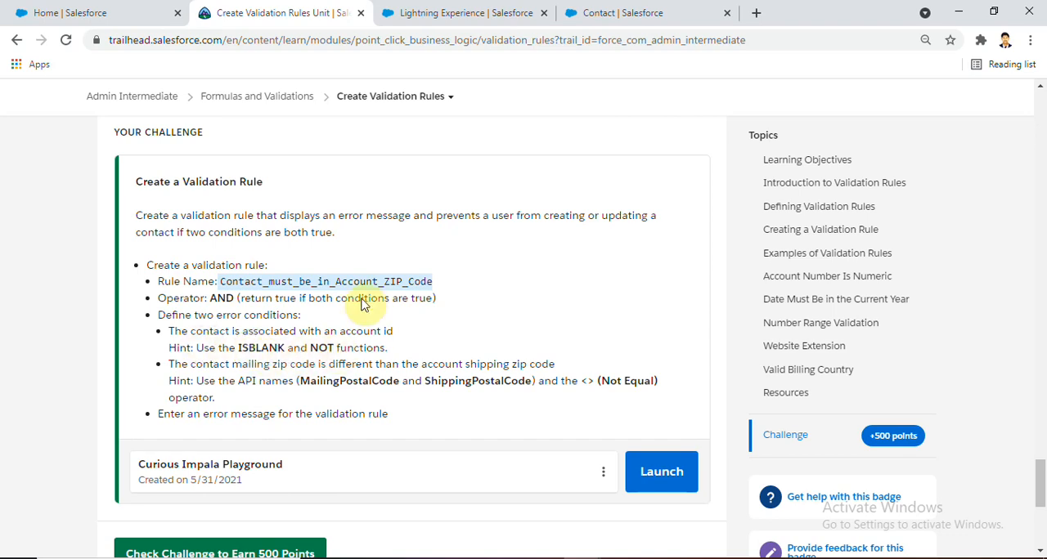
left_click(604, 9)
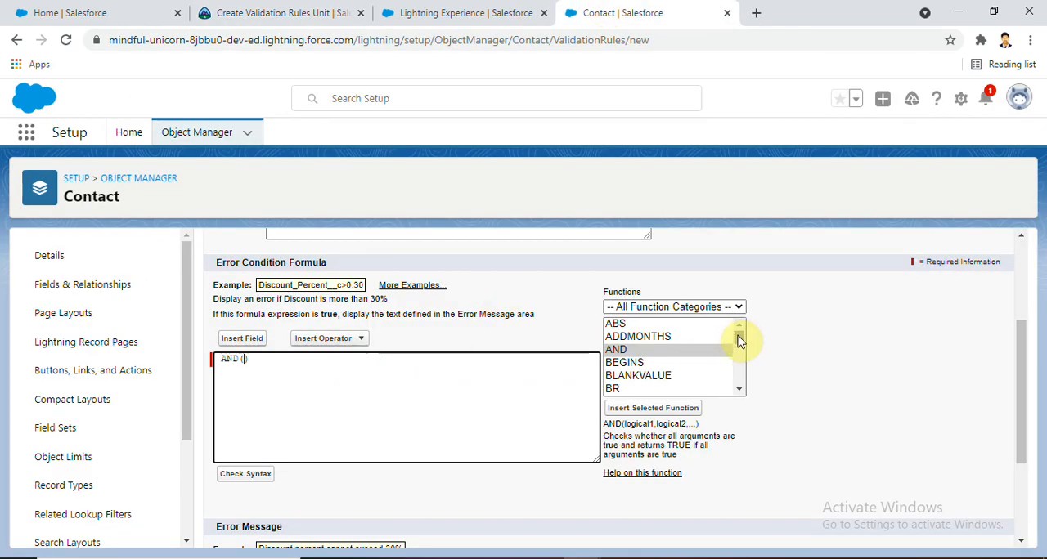
left_click_drag(739, 341, 739, 365)
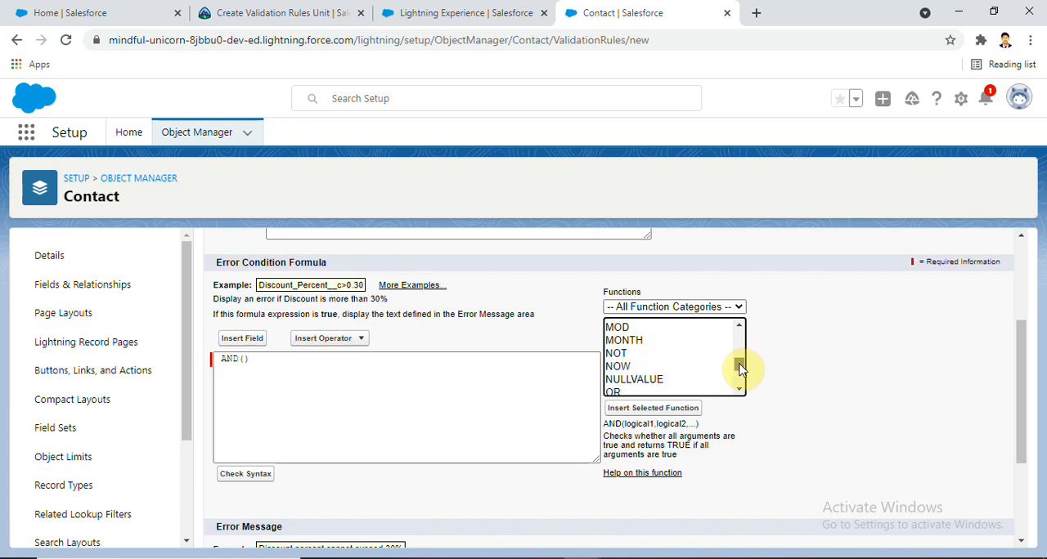
left_click(624, 353)
left_click(631, 408)
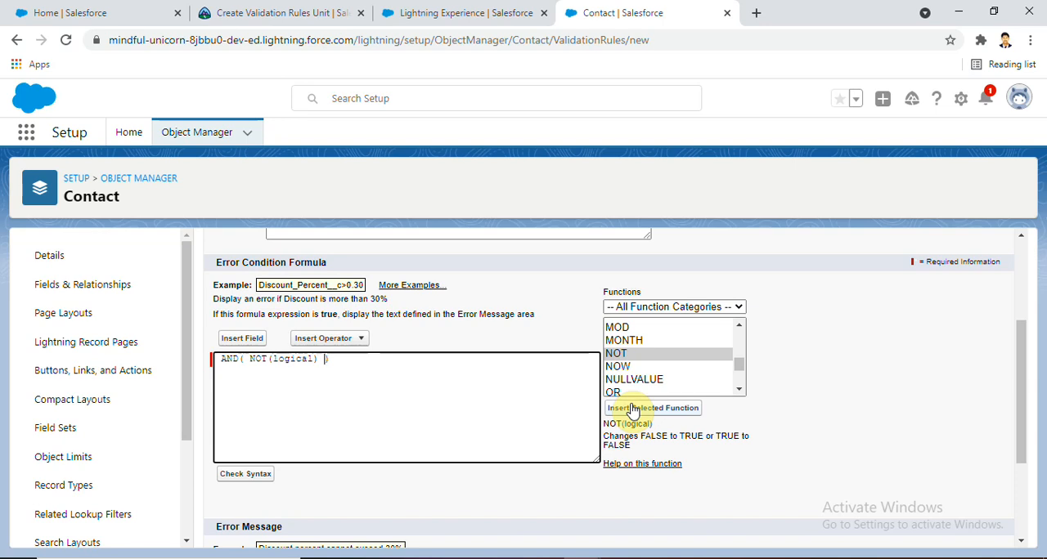
Reread the account condition in the challenge and clear the placeholder argument inside the NOT function
left_click(269, 12)
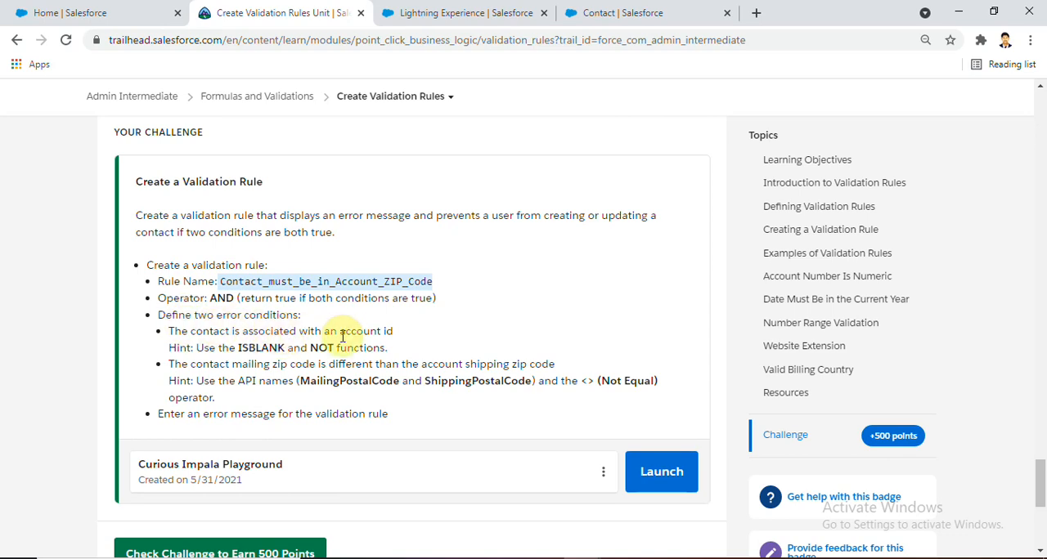
left_click(695, 8)
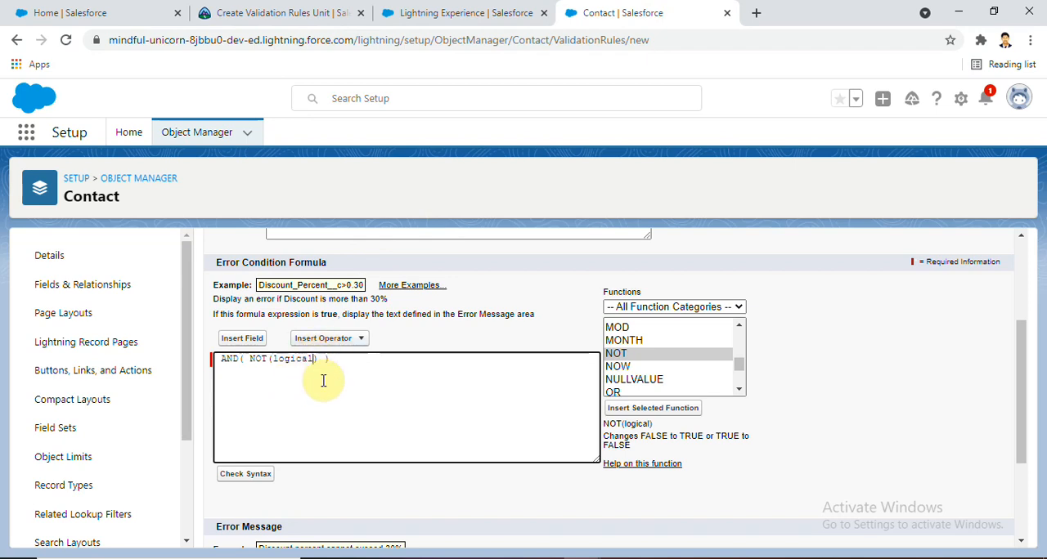
key("BackSpace")
key("BackSpace")
key("BackSpace")
key("BackSpace")
key("BackSpace")
key("BackSpace")
key("BackSpace")
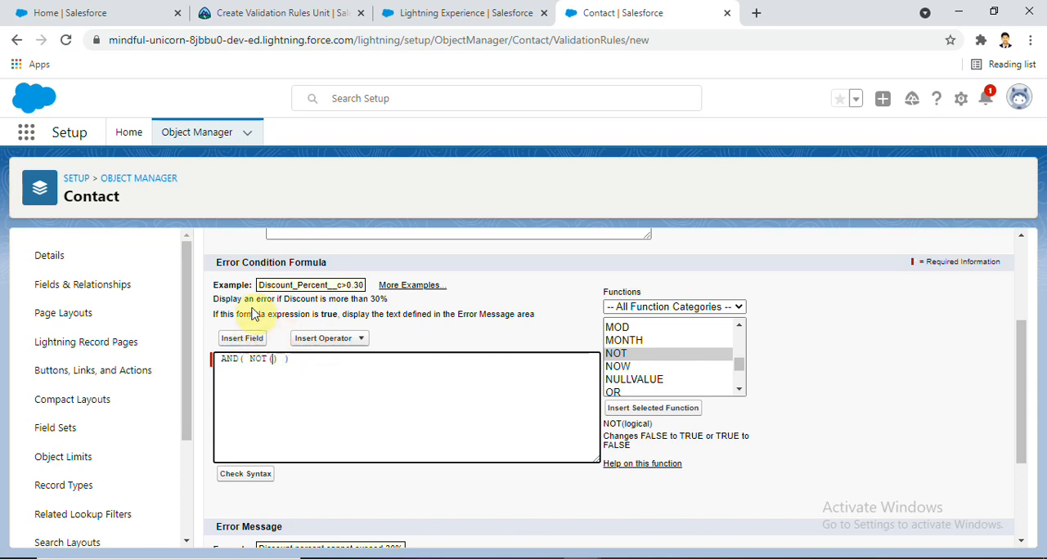
Insert the contact's Account ID field as the argument of the NOT function
left_click(244, 338)
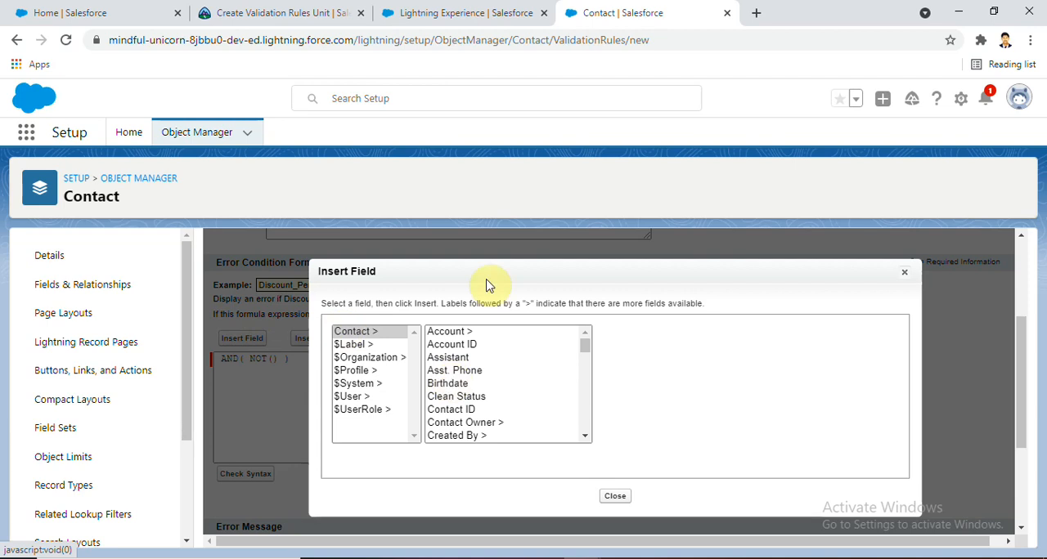
left_click(463, 347)
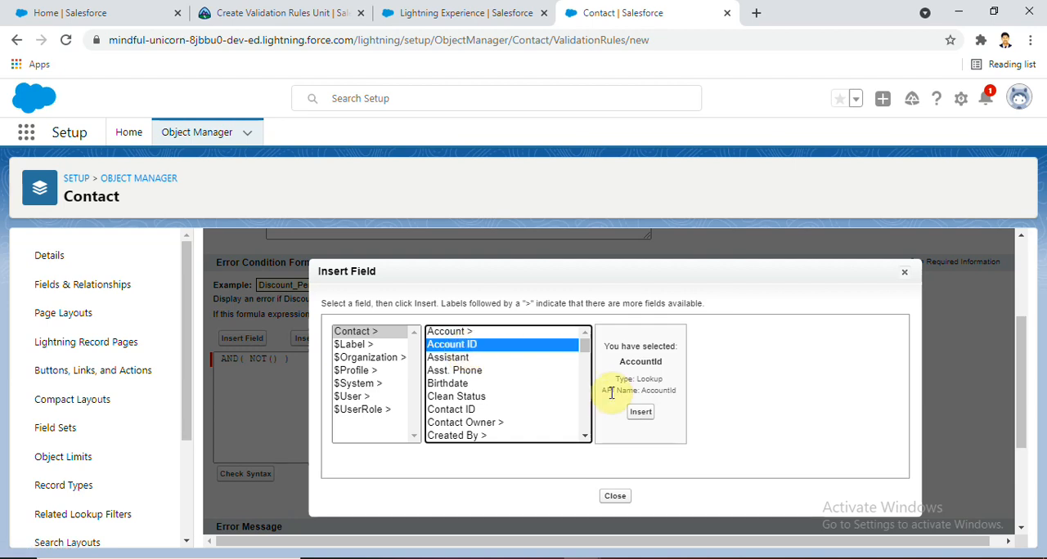
left_click(639, 414)
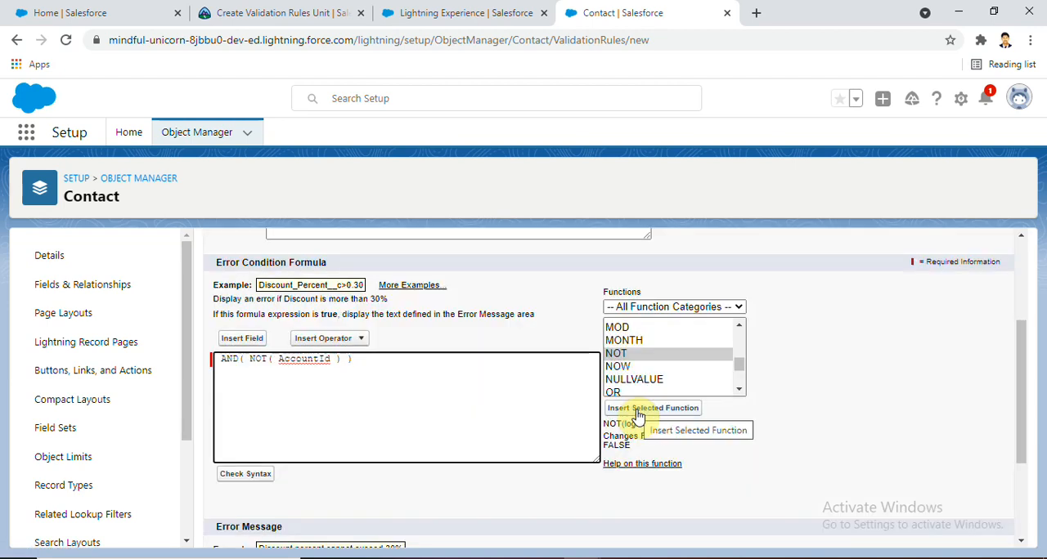
Check the functions hinted for the first challenge condition and insert the ISBLANK function after NOT( AccountId ) inside the AND parentheses
left_click(343, 363)
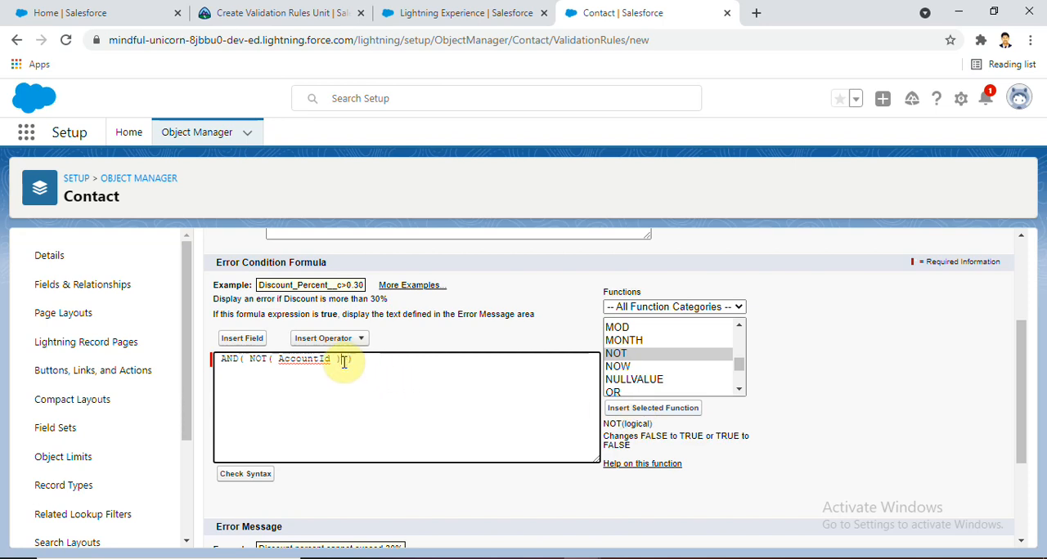
left_click(253, 10)
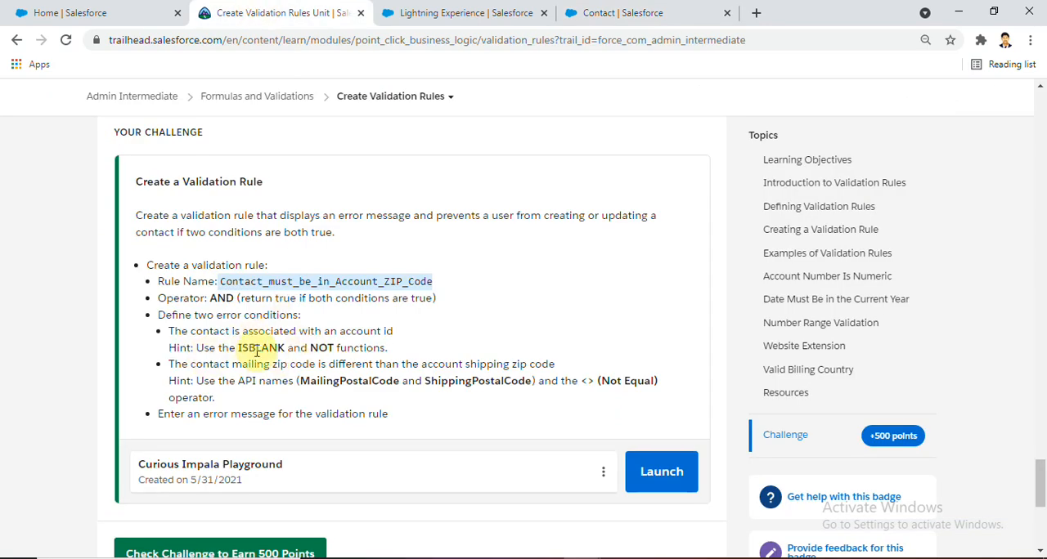
left_click(619, 9)
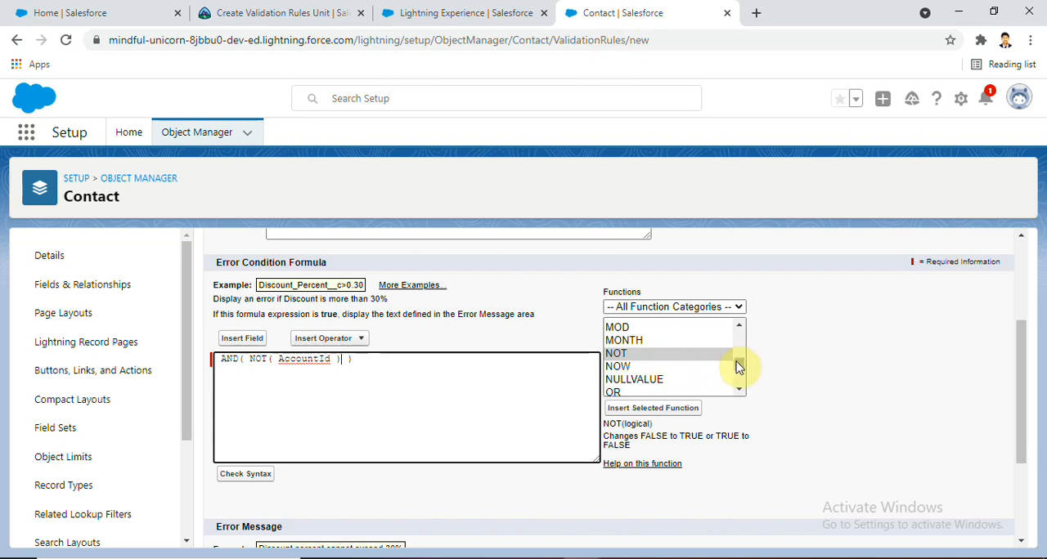
left_click_drag(736, 367, 739, 348)
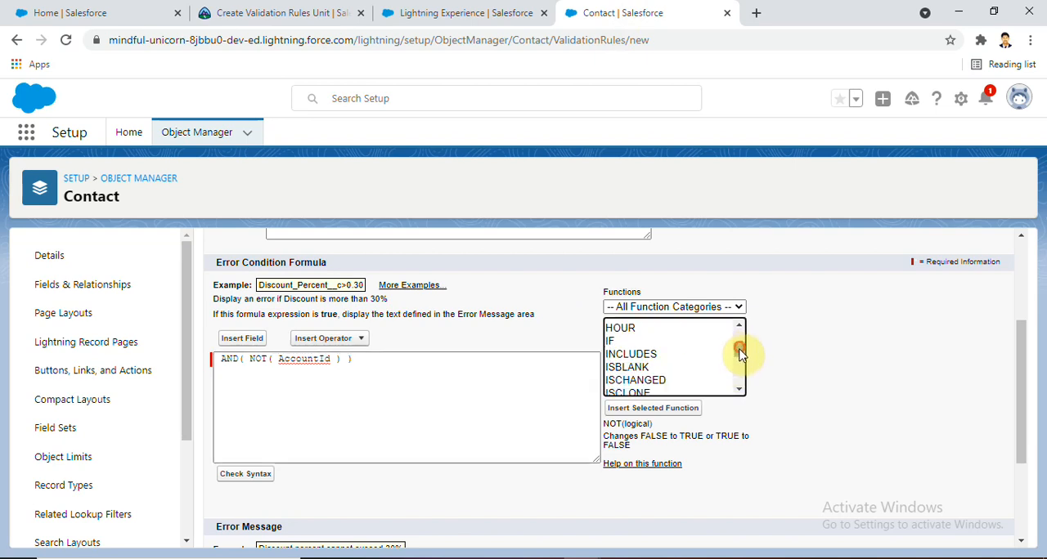
left_click(626, 356)
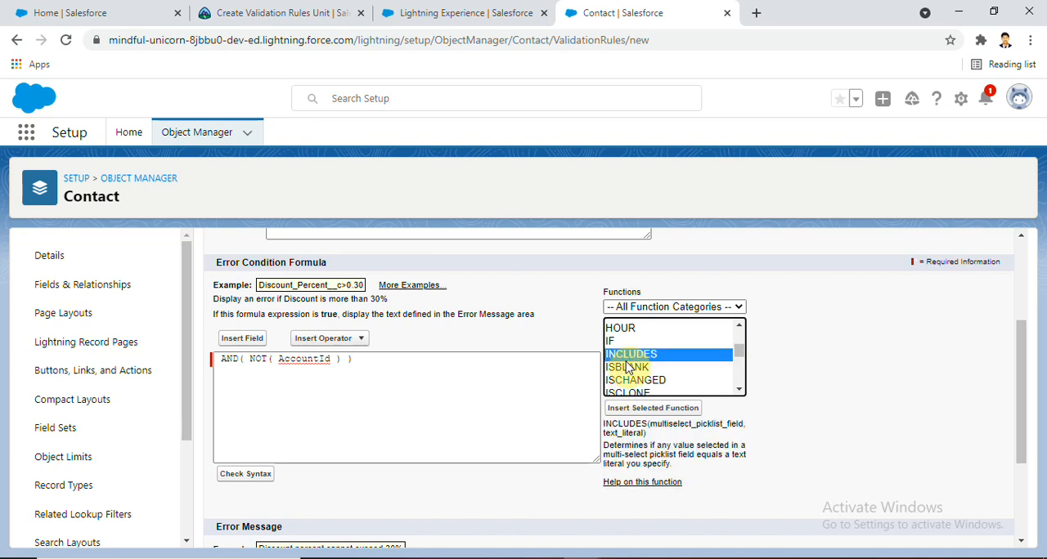
left_click(627, 369)
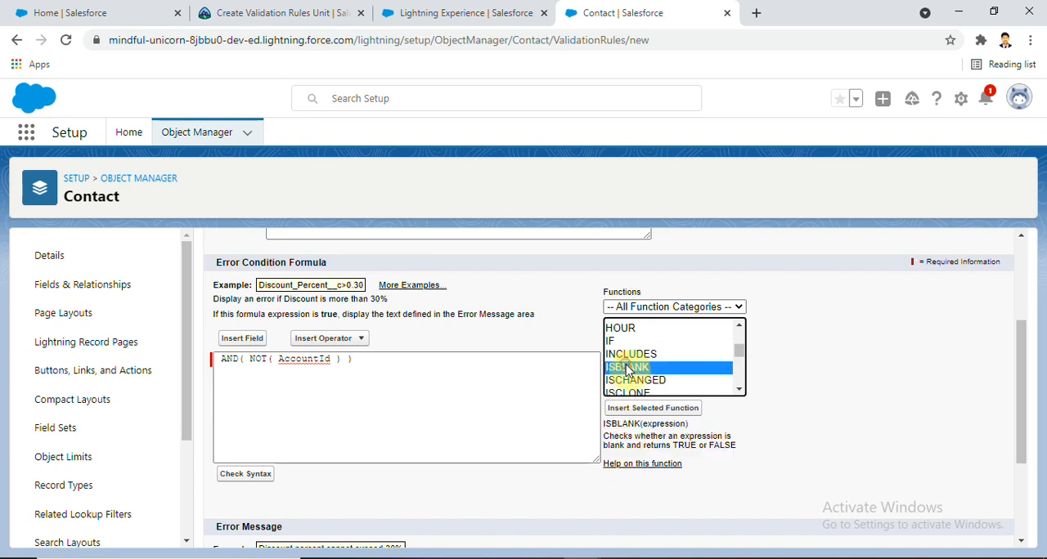
left_click(635, 415)
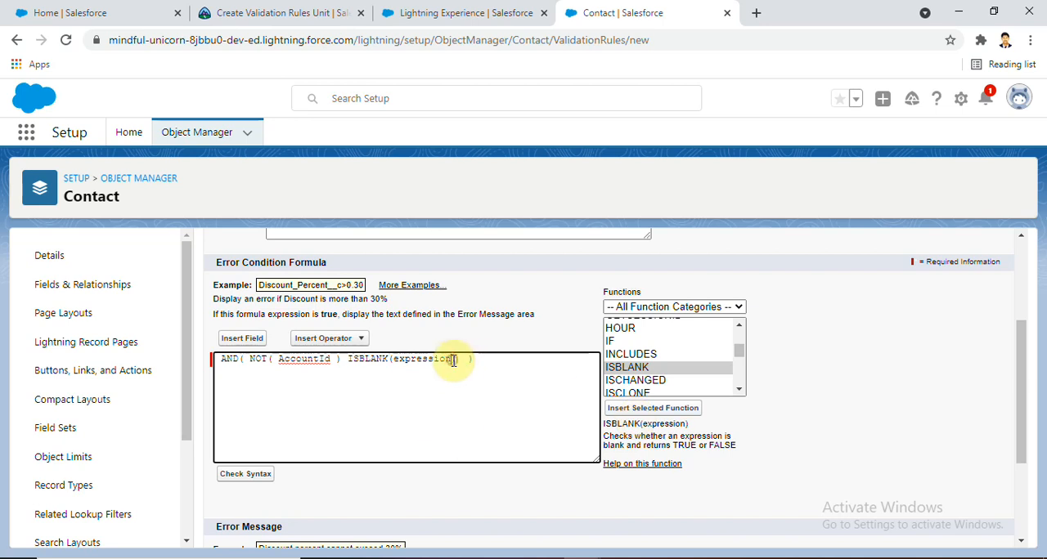
Clear the placeholder argument inside the ISBLANK function, leaving ISBLANK()
key("BackSpace")
key("BackSpace")
key("BackSpace")
key("BackSpace")
key("BackSpace")
key("BackSpace")
key("BackSpace")
key("BackSpace")
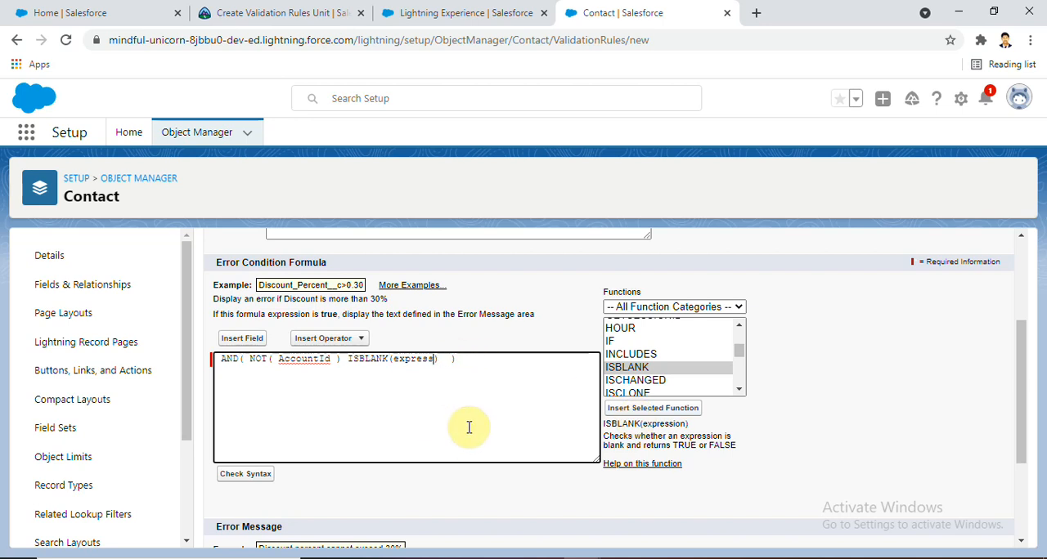
key("BackSpace")
key("BackSpace")
Reread the zip code condition in the challenge and insert the contact's Mailing Zip/Postal Code field inside the ISBLANK parentheses
left_click(270, 13)
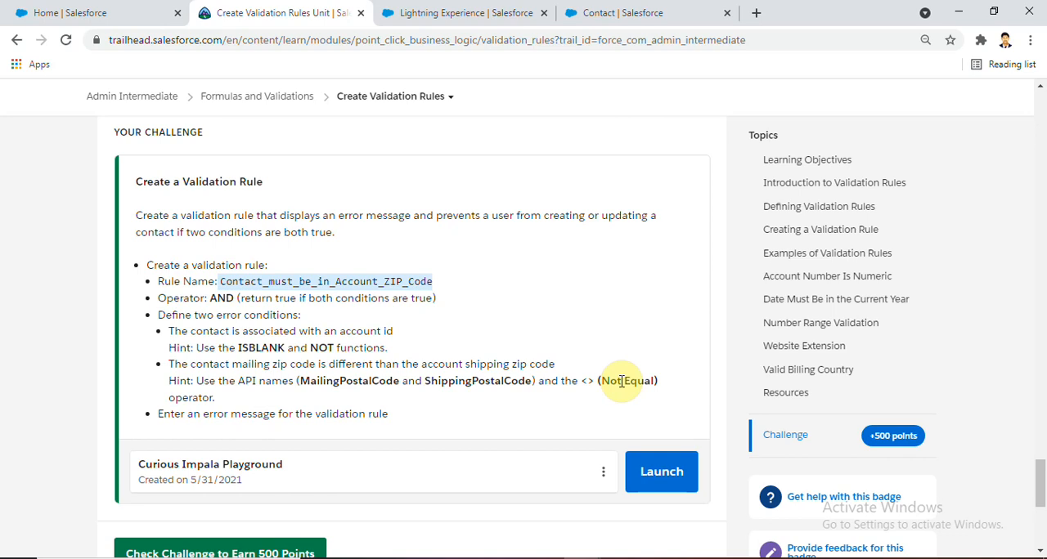
left_click(628, 10)
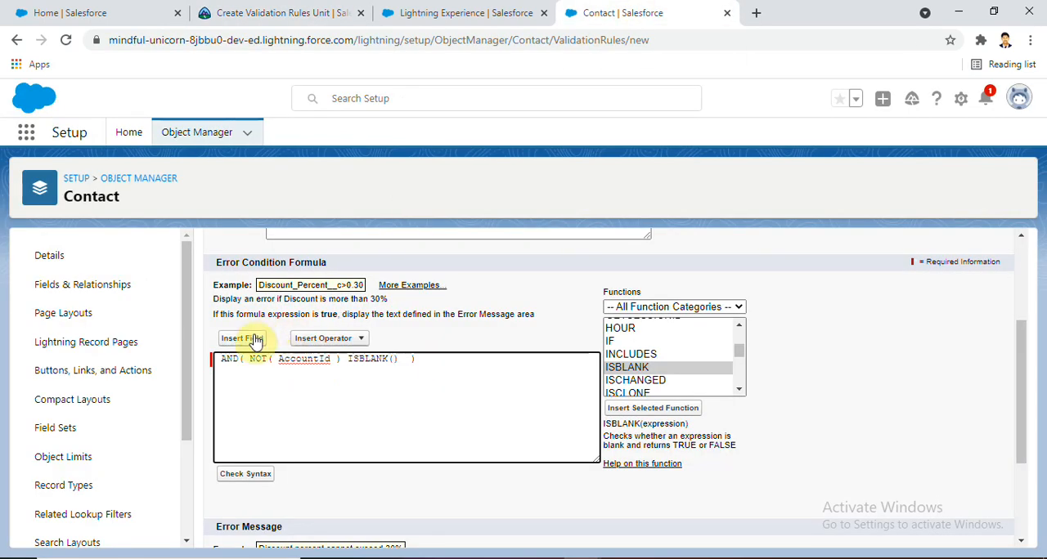
left_click(249, 338)
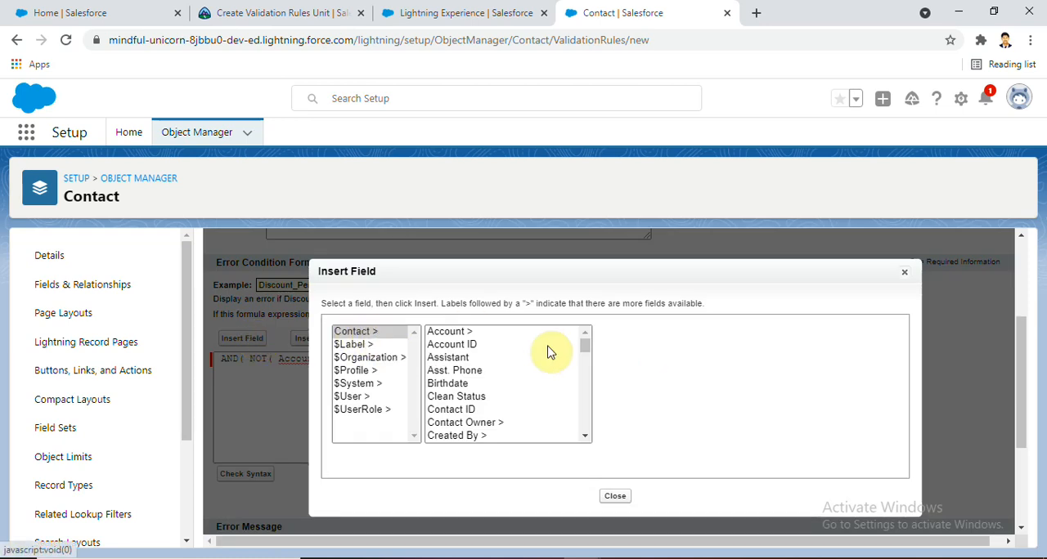
left_click_drag(584, 346, 587, 402)
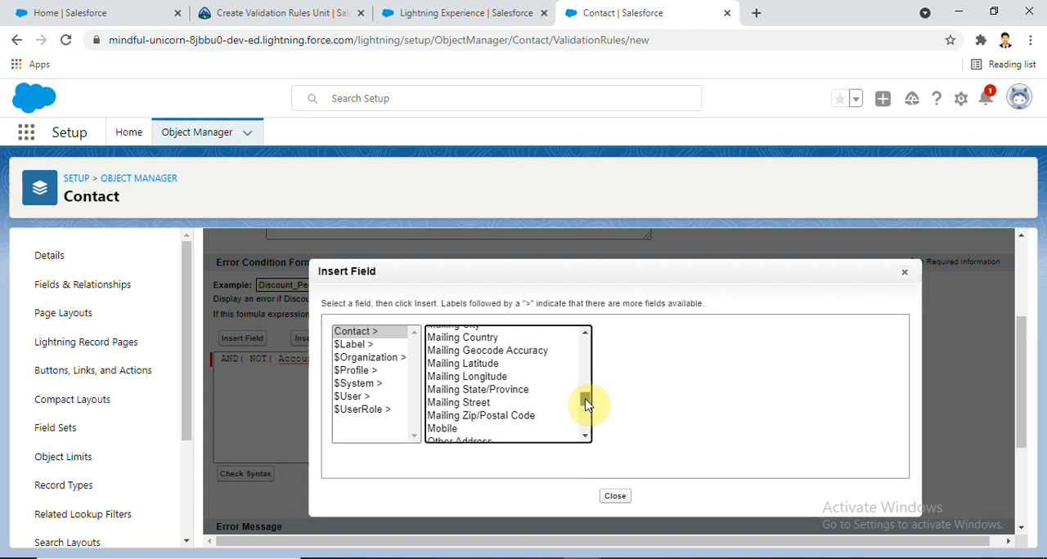
left_click(482, 416)
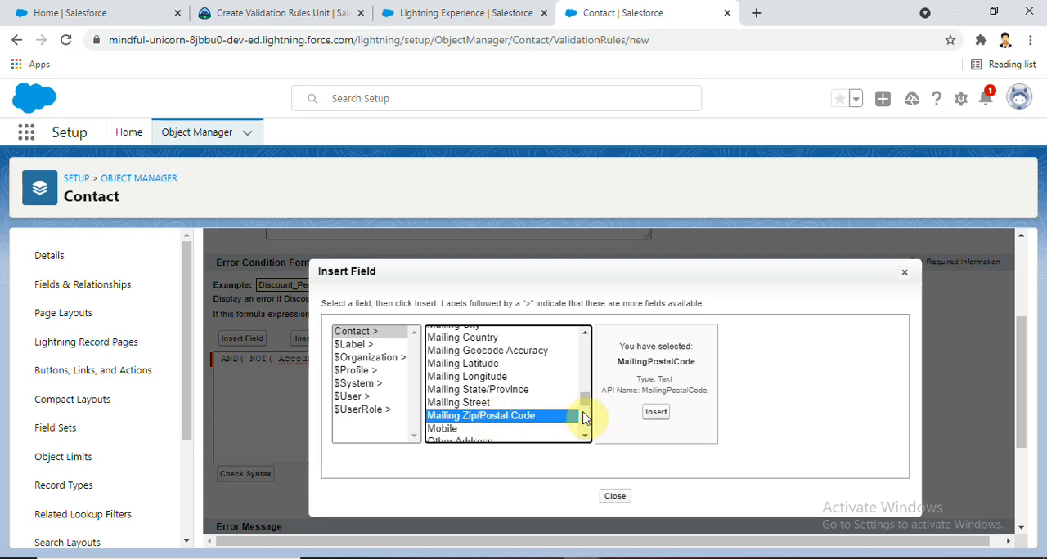
left_click(658, 412)
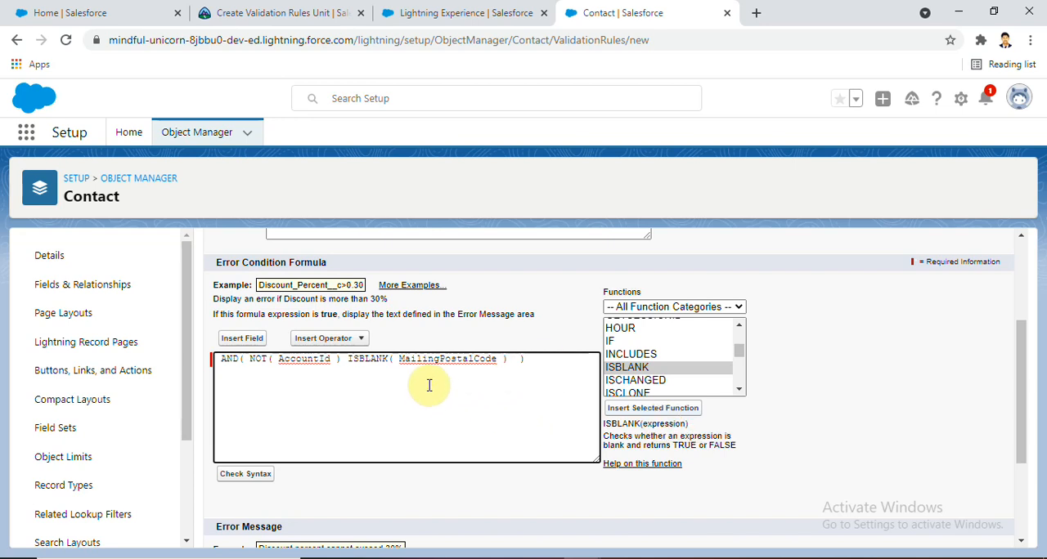
Check the required operator in the challenge and insert the <> (Not Equal) operator after MailingPostalCode
left_click(311, 10)
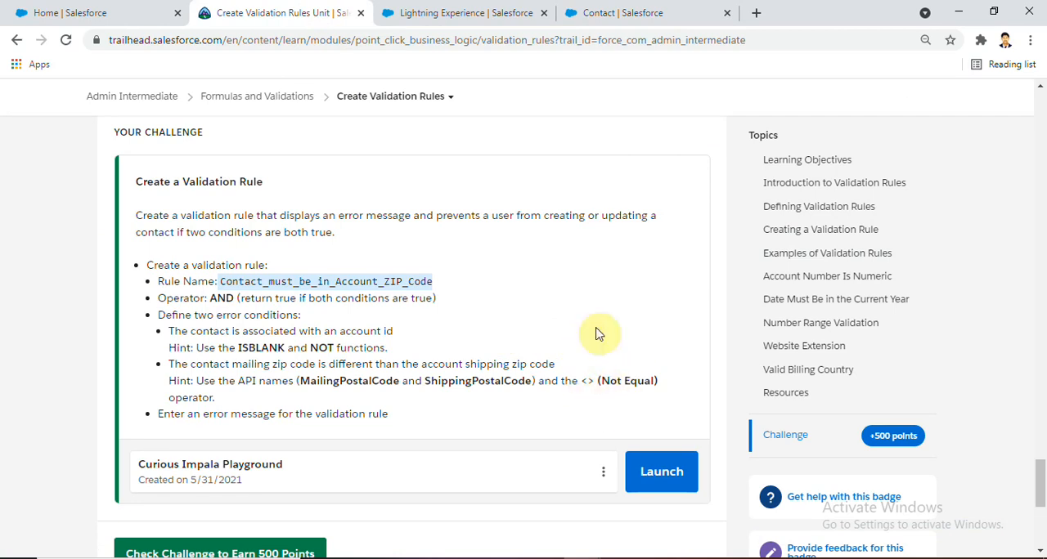
left_click(624, 10)
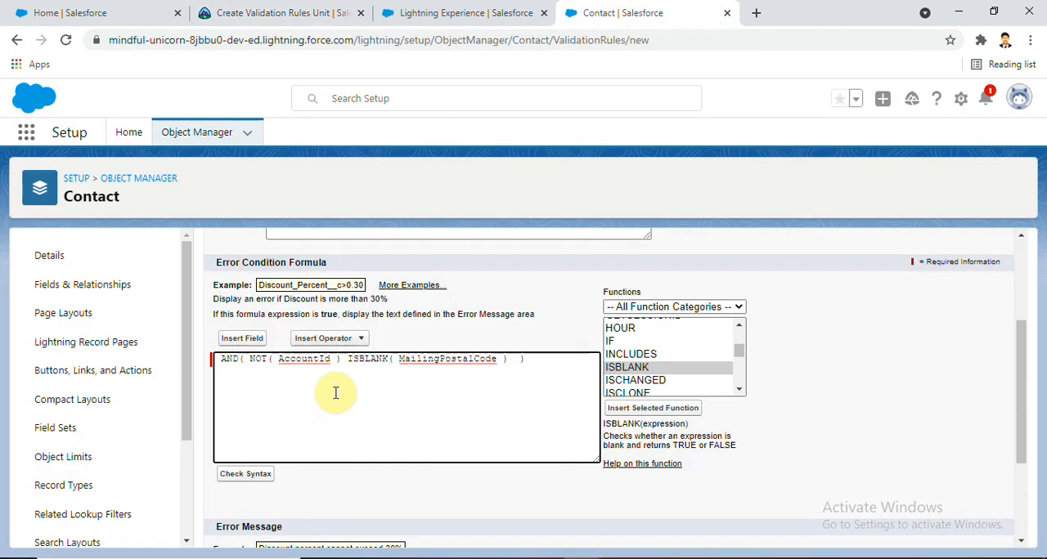
left_click(352, 339)
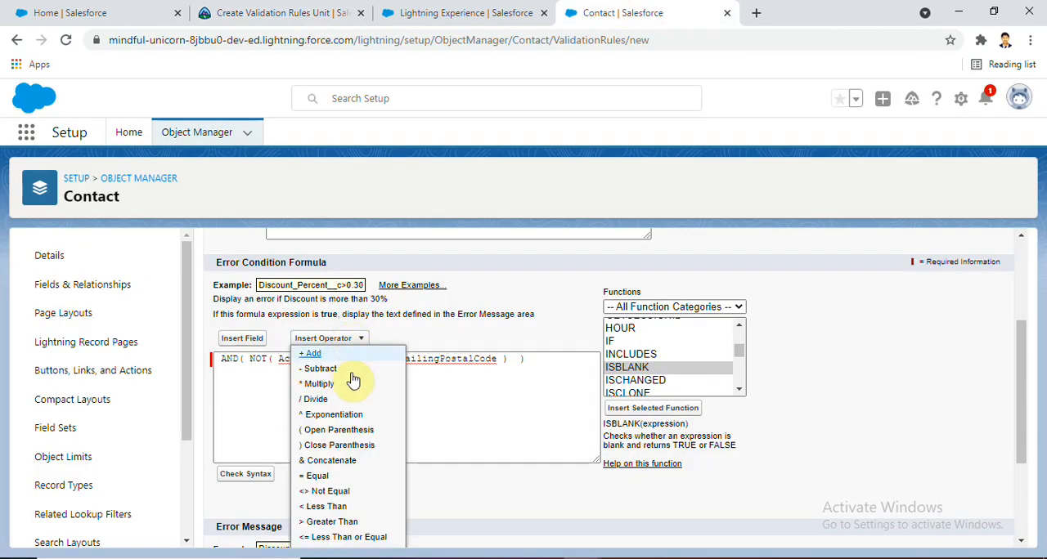
left_click(337, 495)
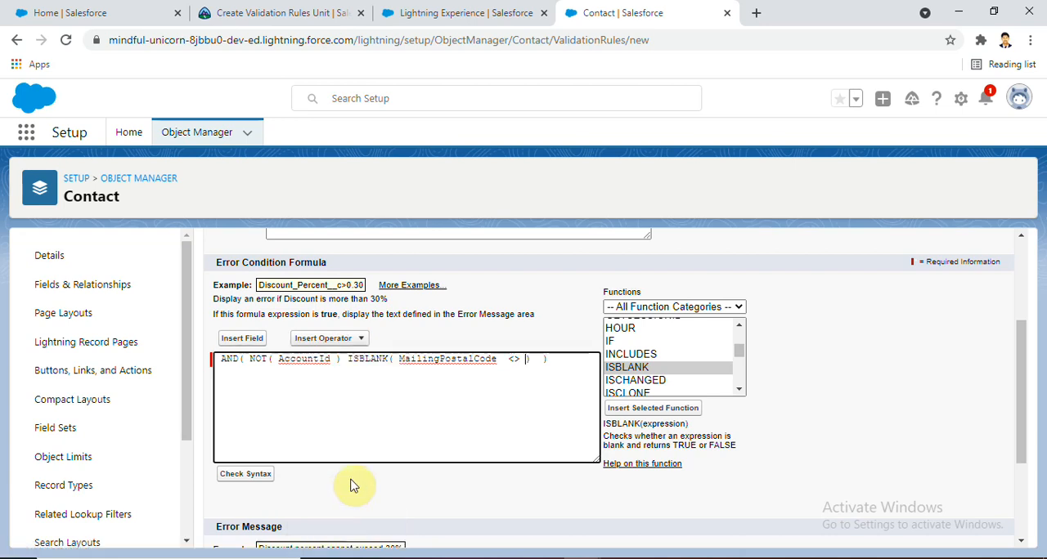
Insert the related account's Shipping Zip/Postal Code field after the <> operator in the formula
left_click(246, 338)
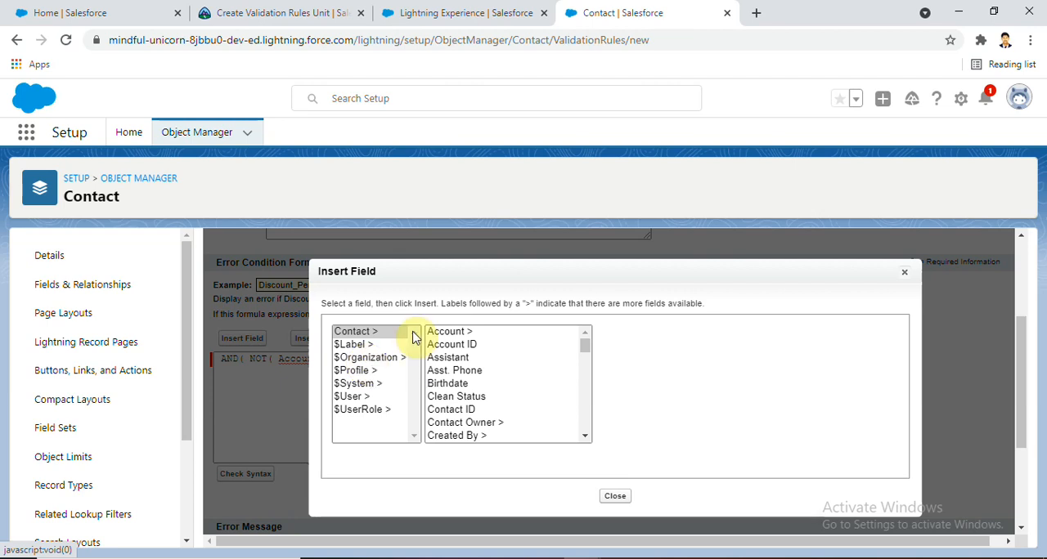
left_click(467, 335)
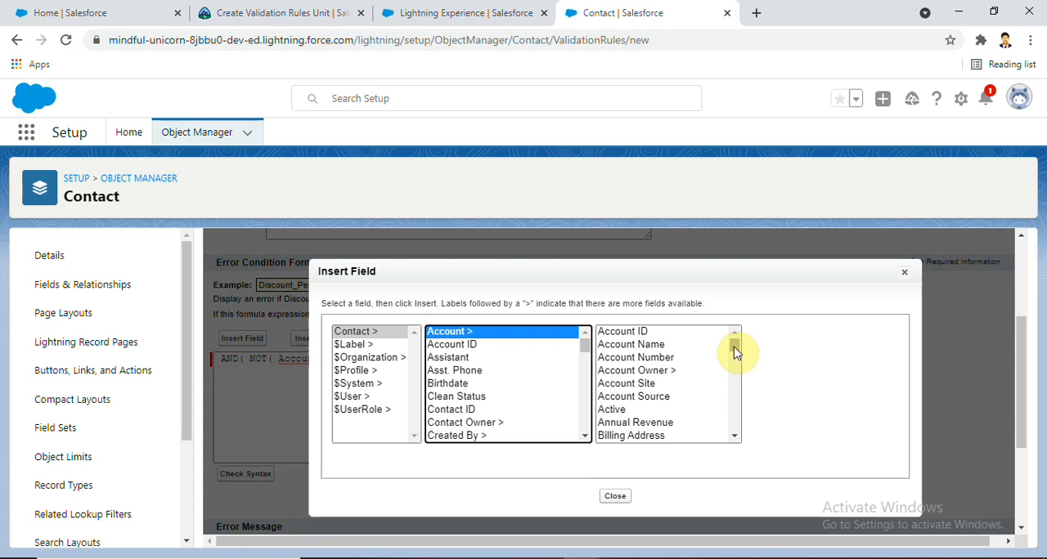
left_click_drag(733, 351, 732, 417)
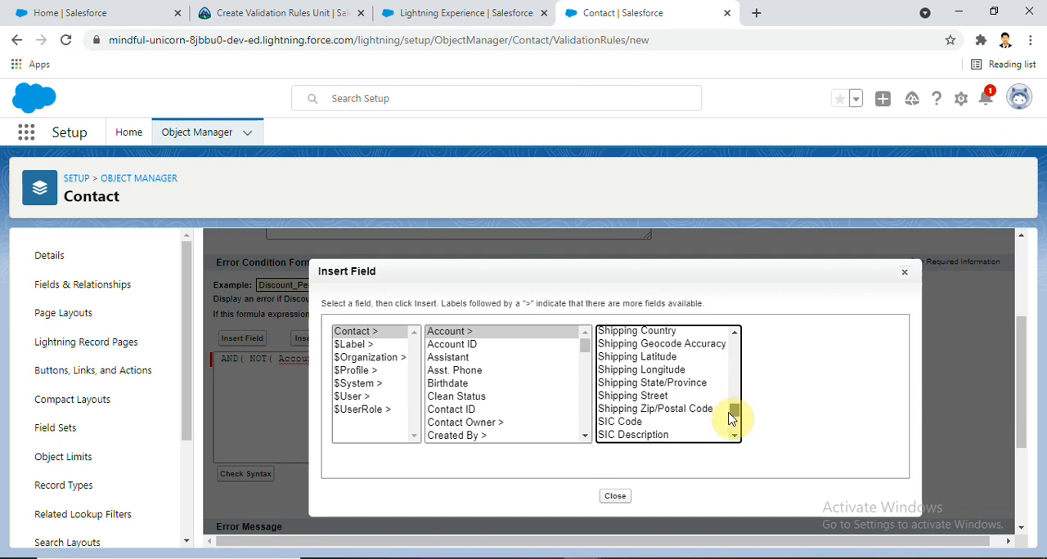
left_click(678, 410)
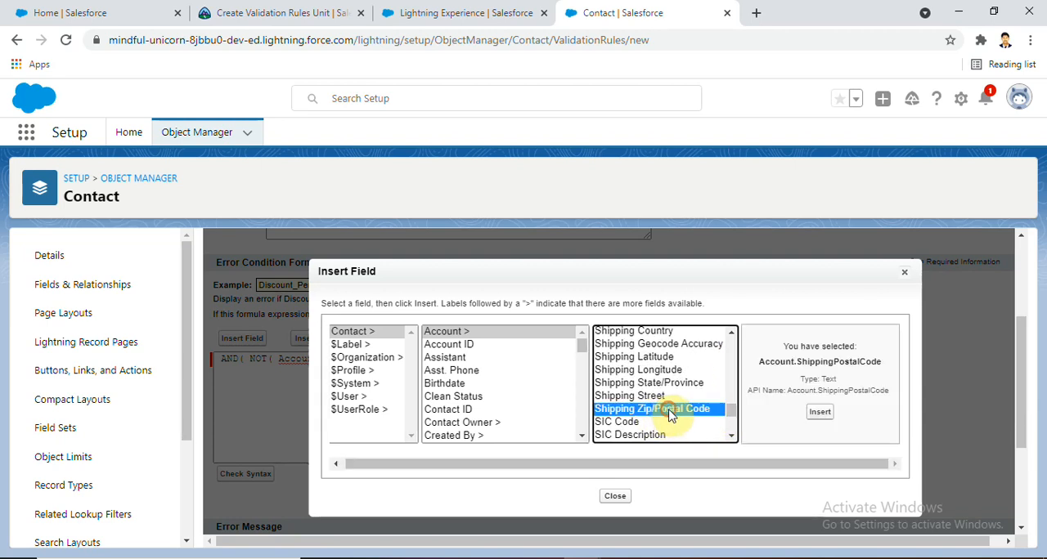
left_click(820, 413)
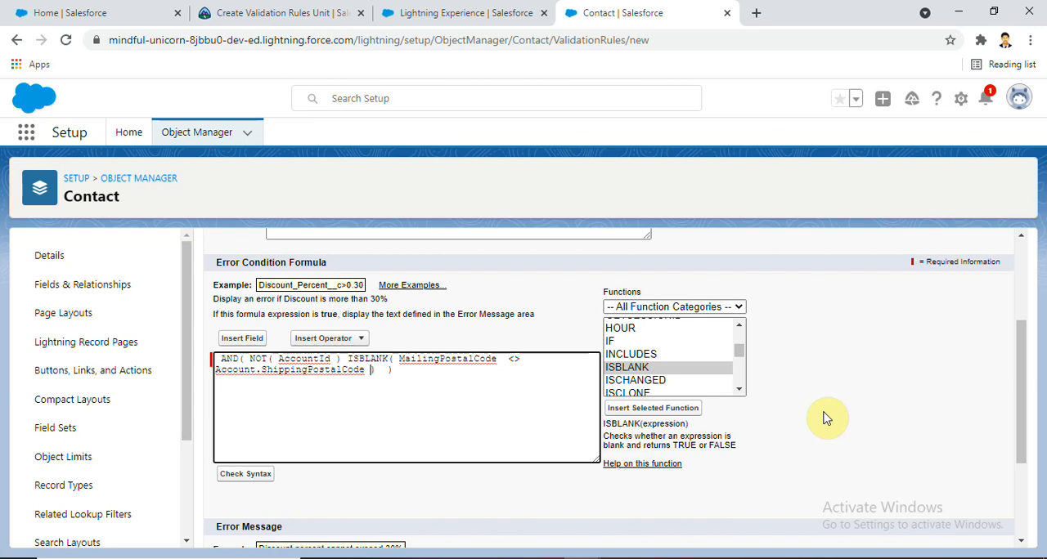
Compare the formula with the challenge conditions, check its syntax and inspect the closing parentheses
left_click(276, 12)
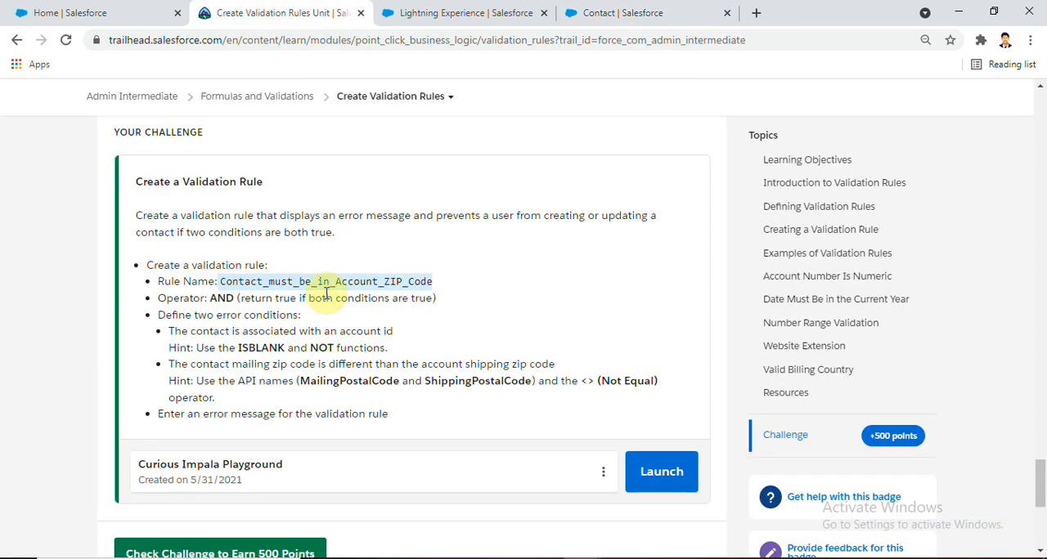
left_click(594, 10)
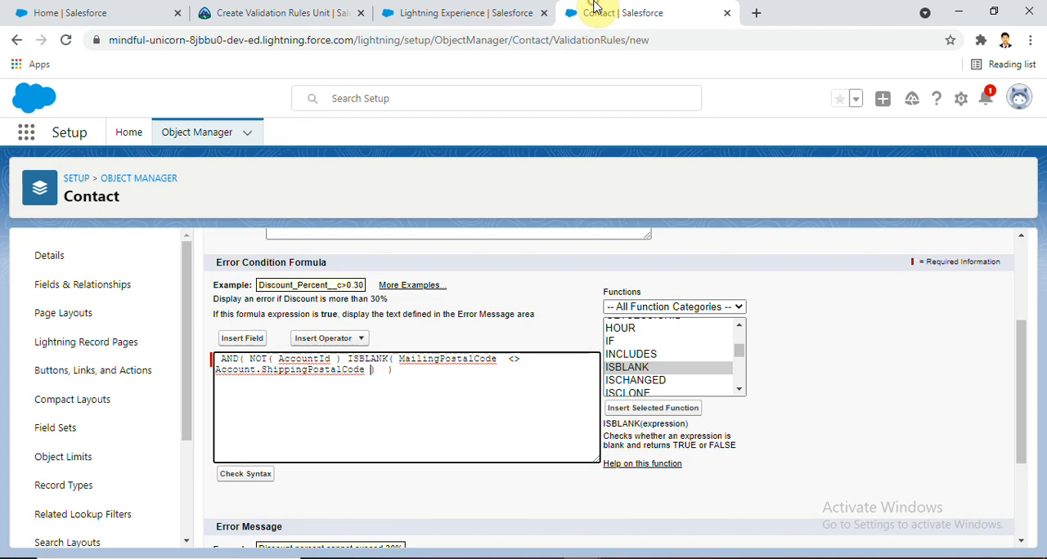
left_click(260, 475)
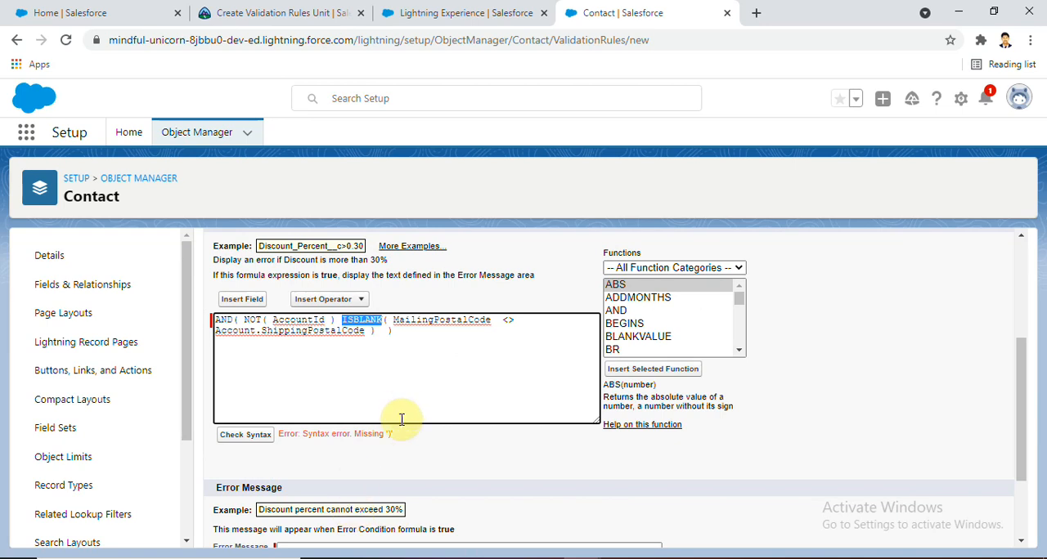
left_click(379, 330)
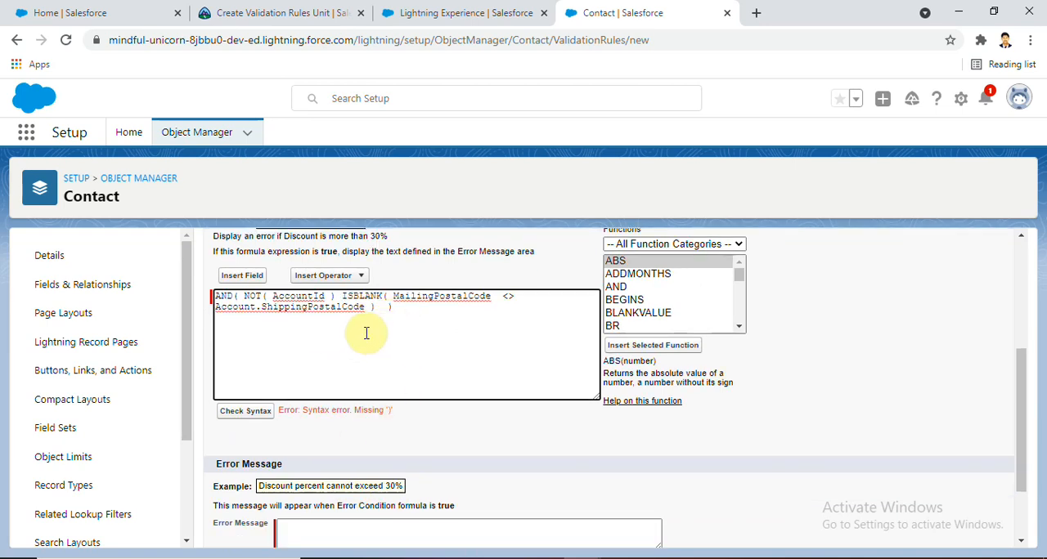
left_click(388, 306)
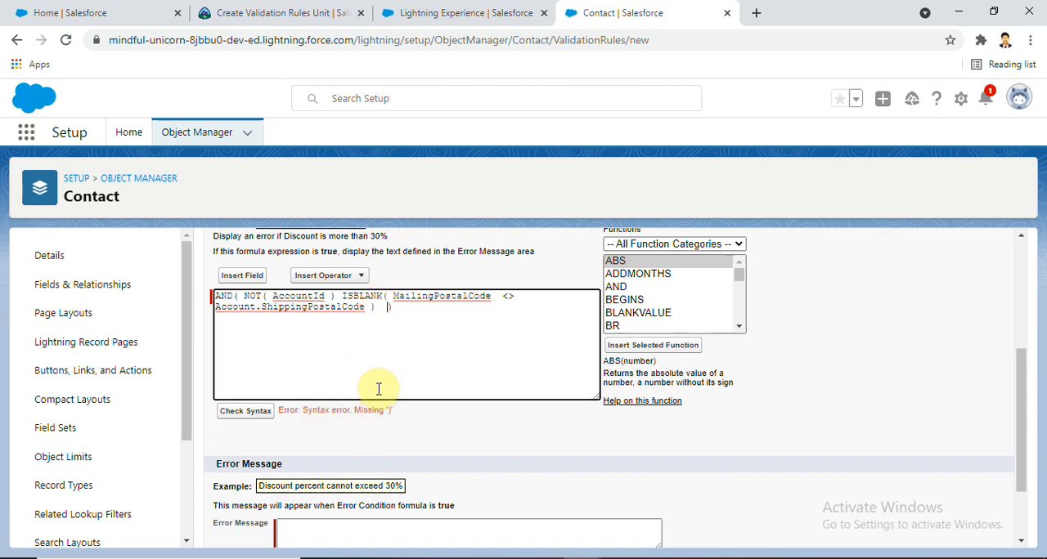
Reread the challenge hint and delete AccountId and its closing parenthesis after NOT( so that ISBLANK directly follows
left_click(254, 15)
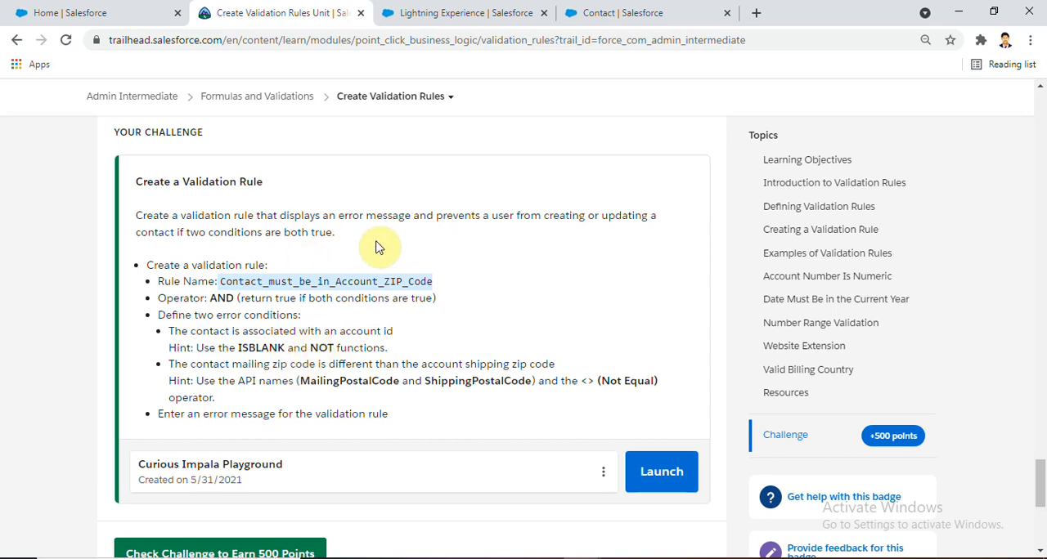
left_click(626, 12)
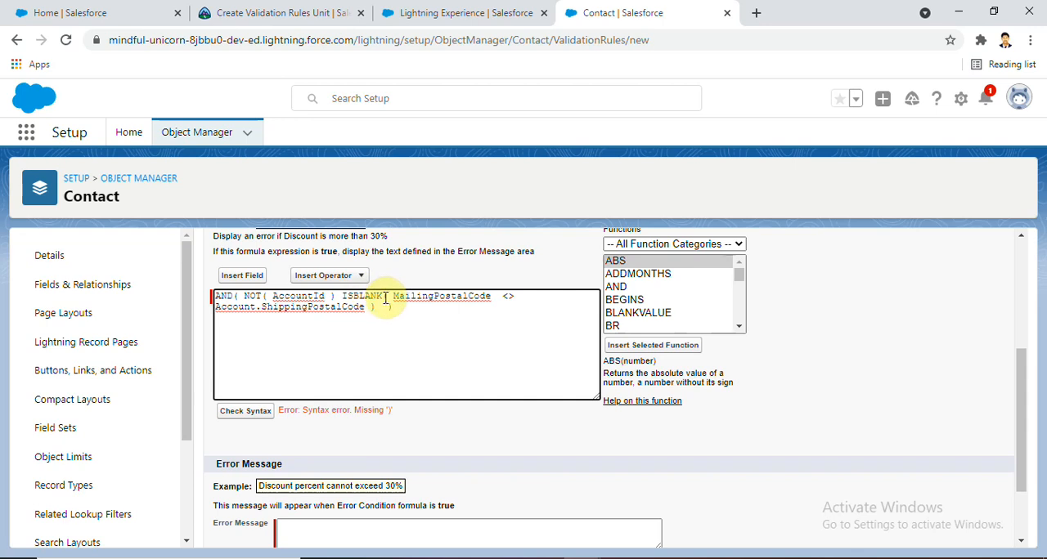
left_click(337, 298)
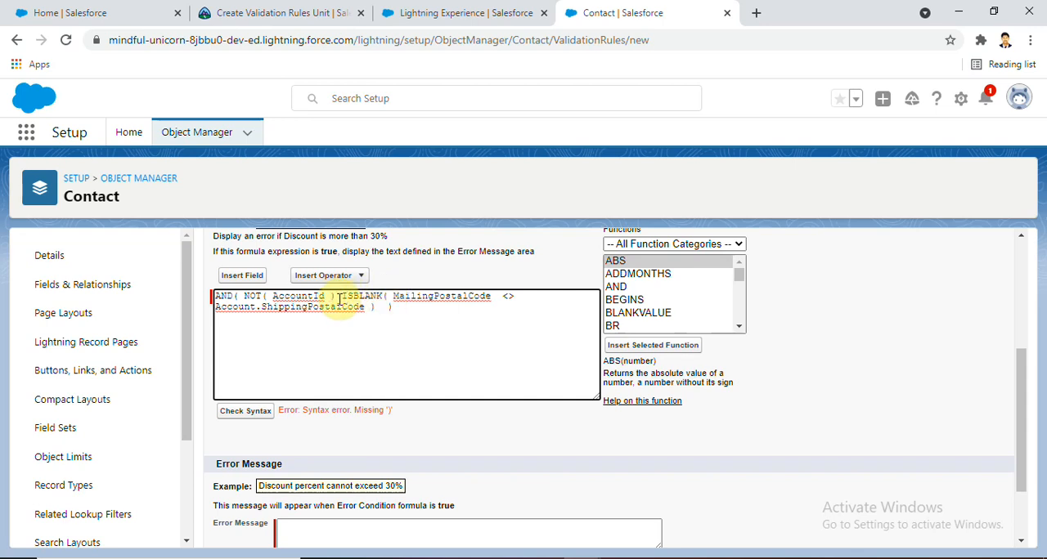
key("BackSpace")
key("BackSpace")
key("BackSpace")
key("BackSpace")
key("BackSpace")
key("BackSpace")
key("BackSpace")
key("BackSpace")
key("BackSpace")
key("BackSpace")
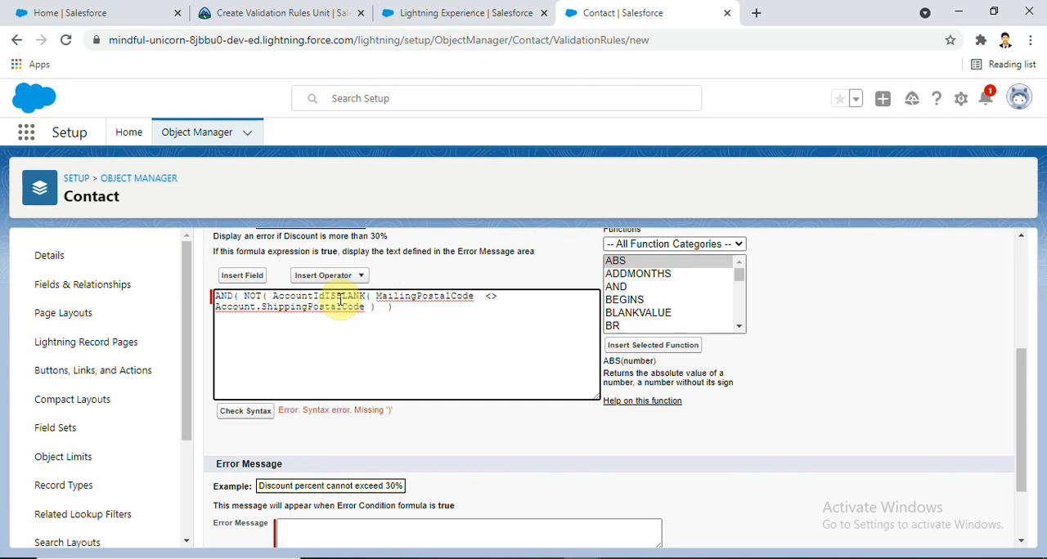
key("BackSpace")
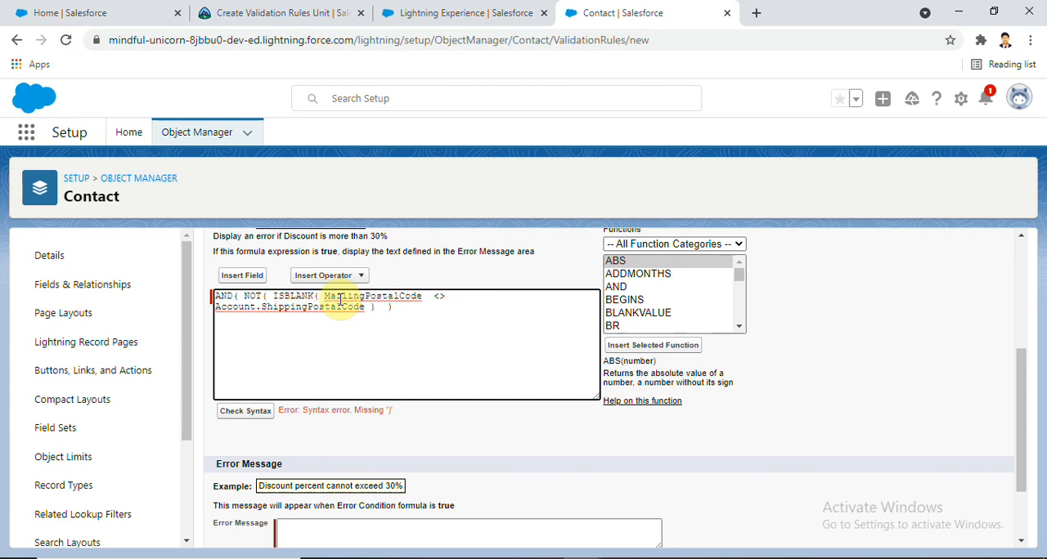
key("BackSpace")
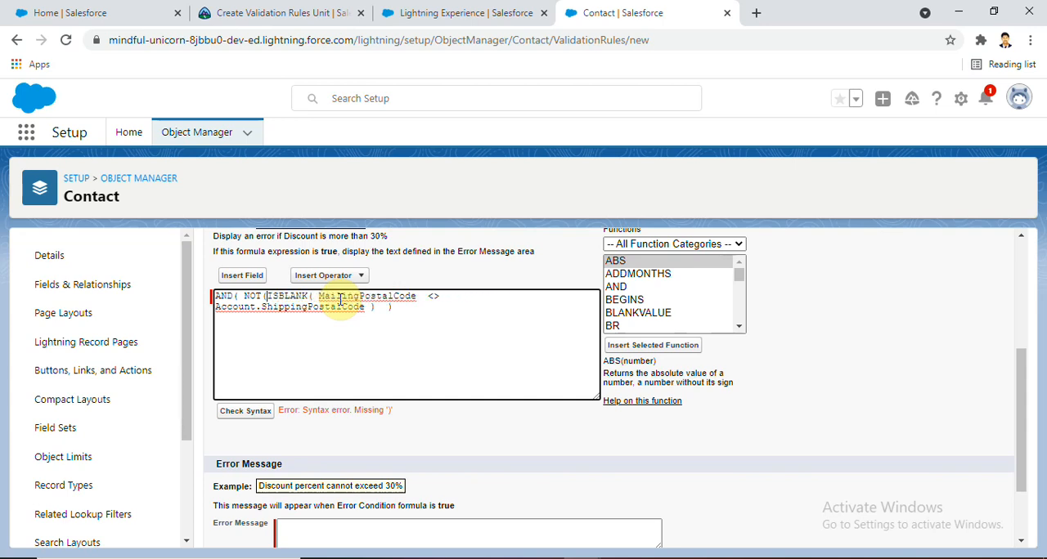
Insert the Account ID field inside ISBLANK( and close the NOT condition with a parenthesis and comma before MailingPostalCode
left_click(315, 299)
left_click(248, 275)
left_click(474, 344)
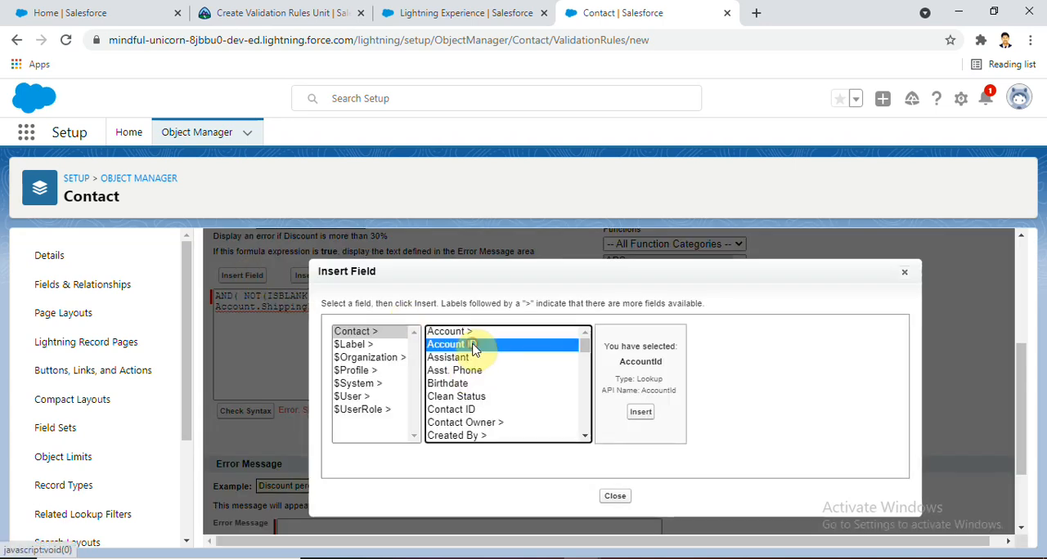
left_click(642, 415)
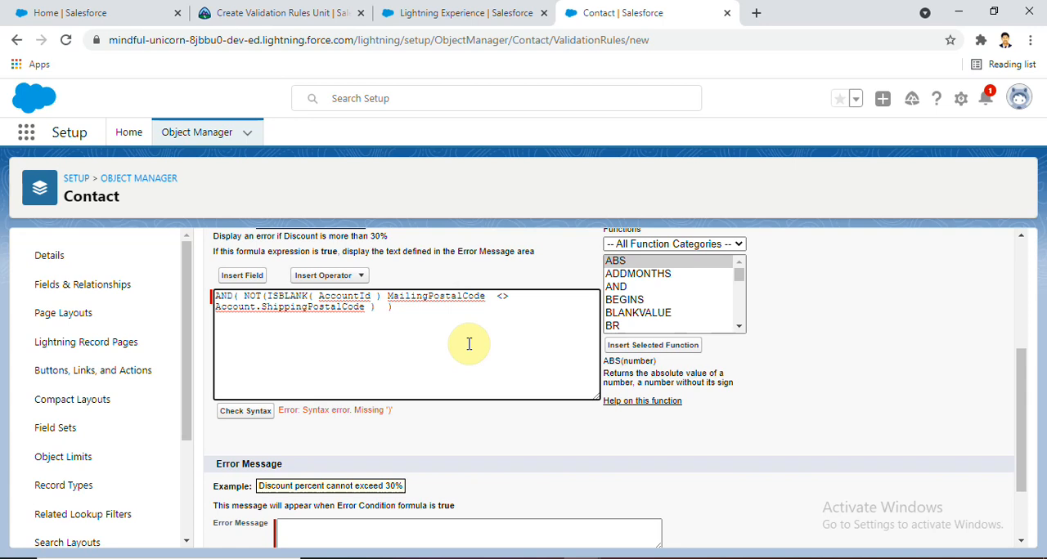
type(")")
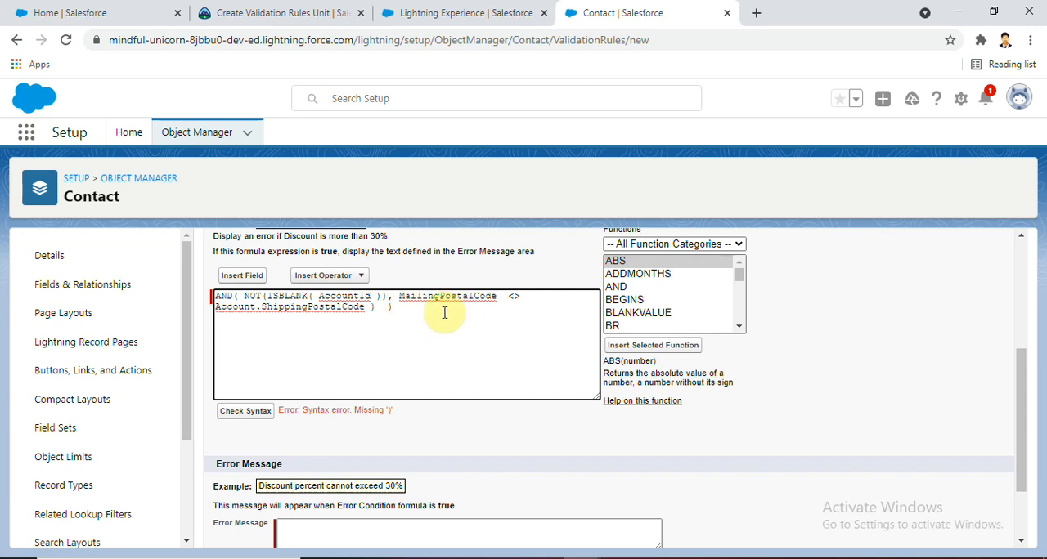
type(",")
Remove the extra closing parenthesis after Account.ShippingPostalCode, check the formula's syntax and review the result
left_click(394, 311)
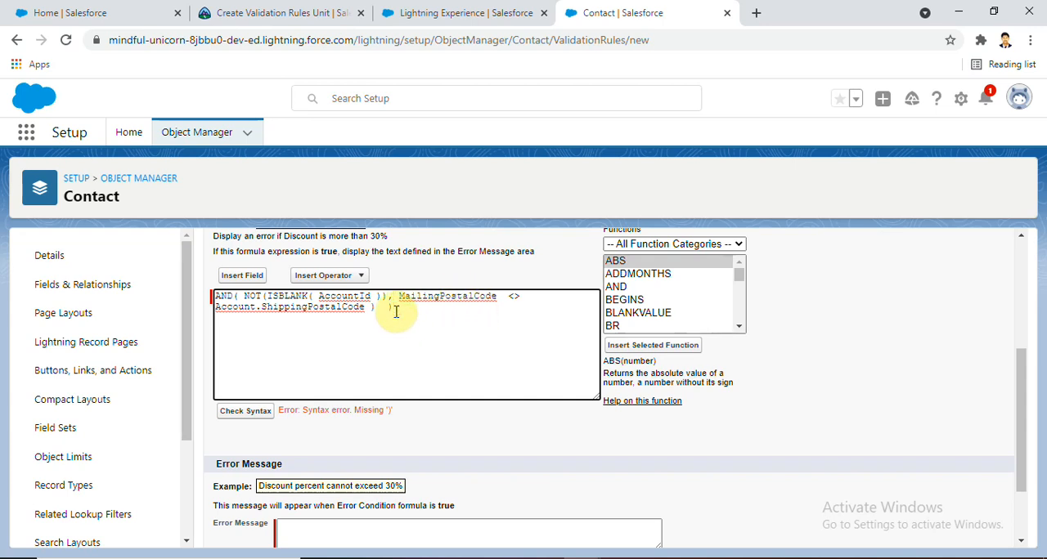
left_click(256, 417)
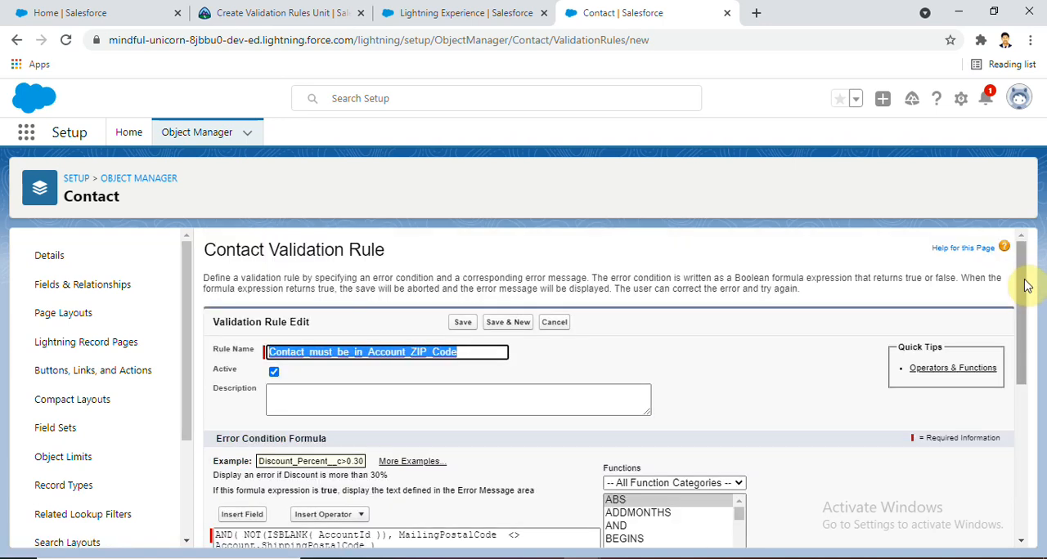
left_click_drag(1021, 278, 1007, 365)
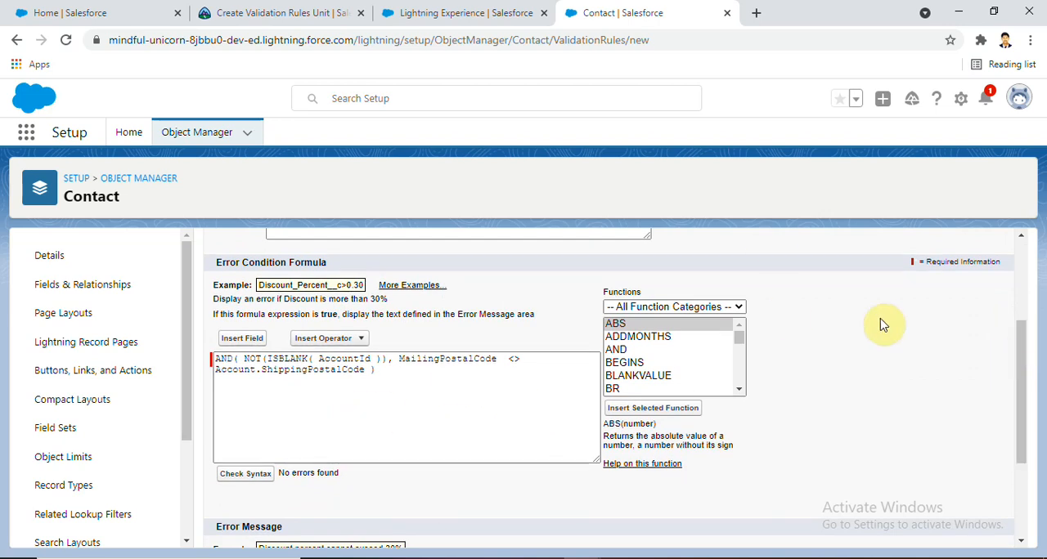
left_click_drag(1021, 348, 1019, 394)
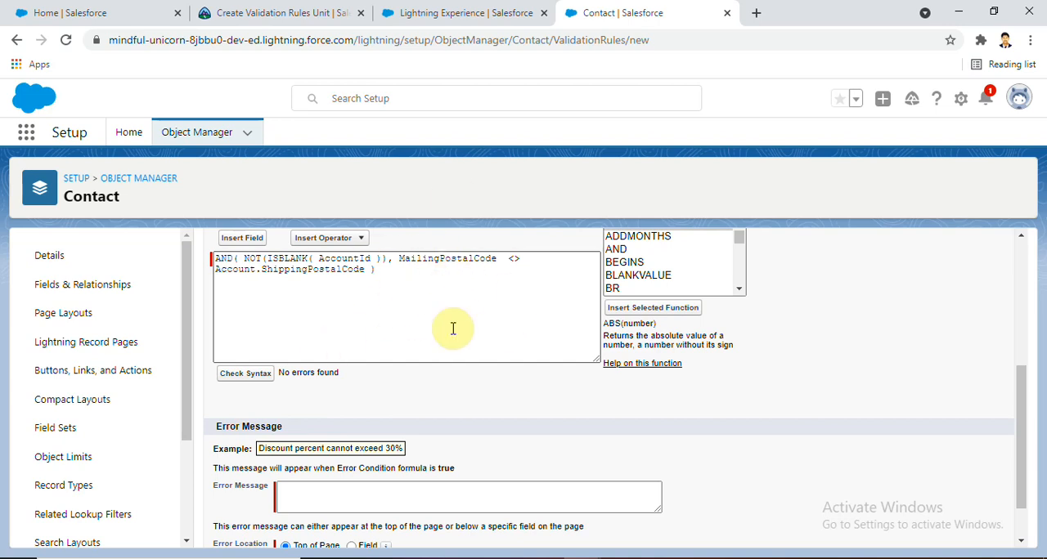
Enter the error message "Both Zip codes are not same." and save the validation rule
left_click_drag(1023, 381, 1025, 400)
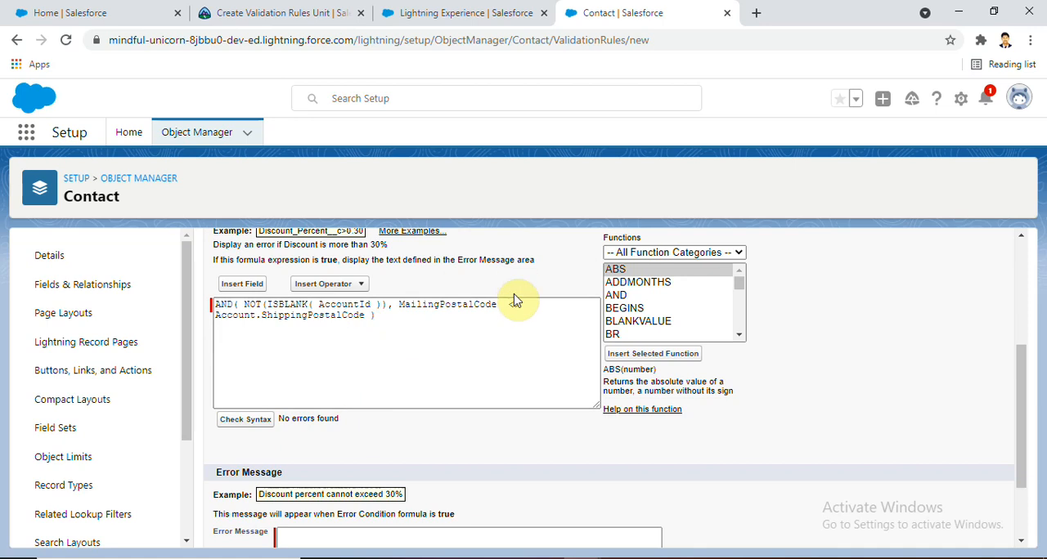
left_click_drag(1025, 355, 1020, 408)
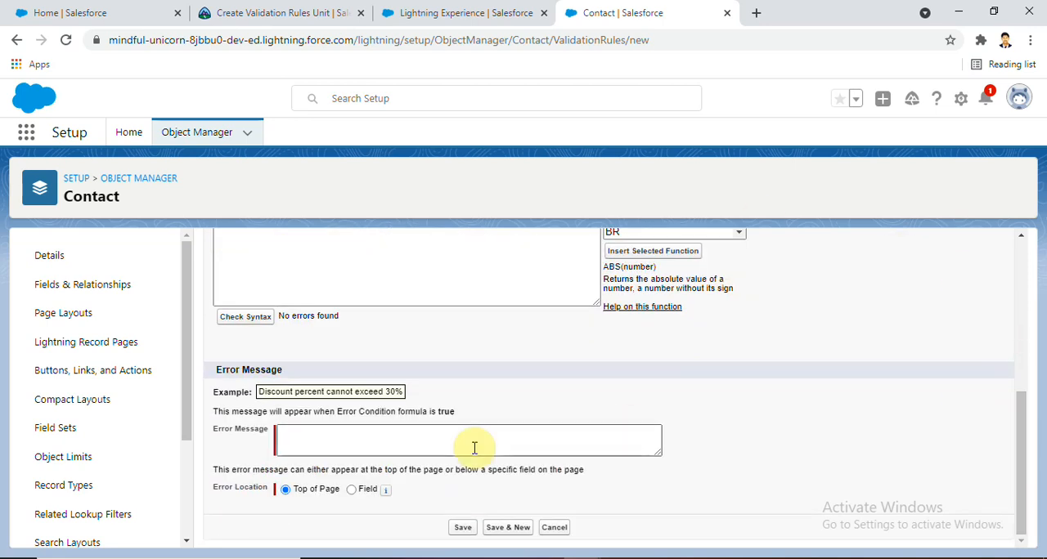
left_click(386, 444)
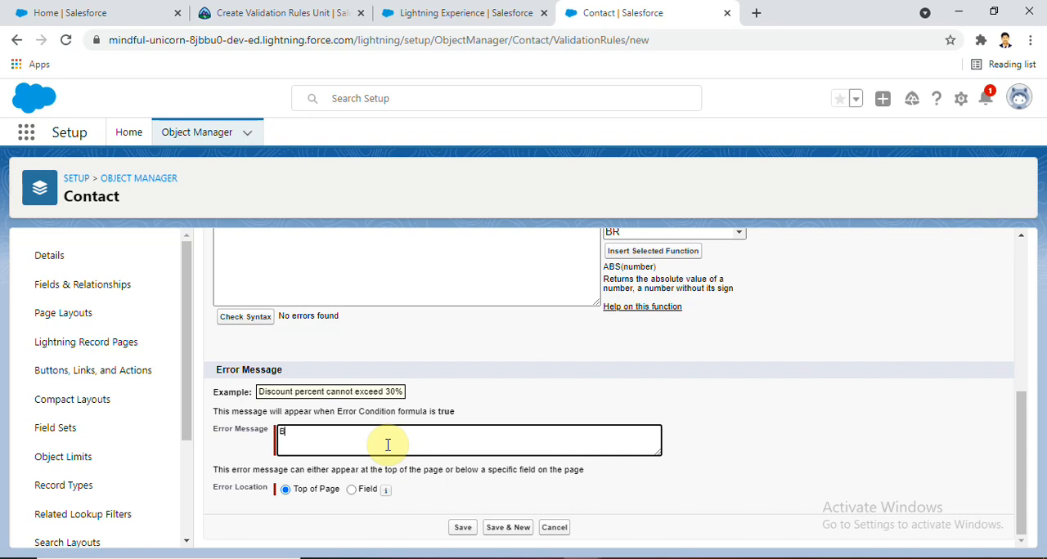
type("Both Zip codes are not same")
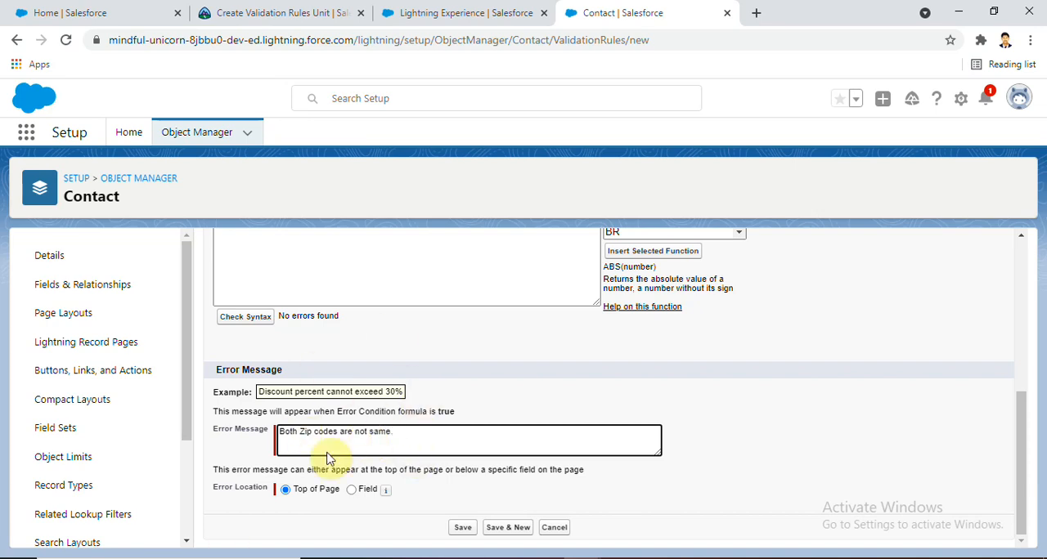
type(".")
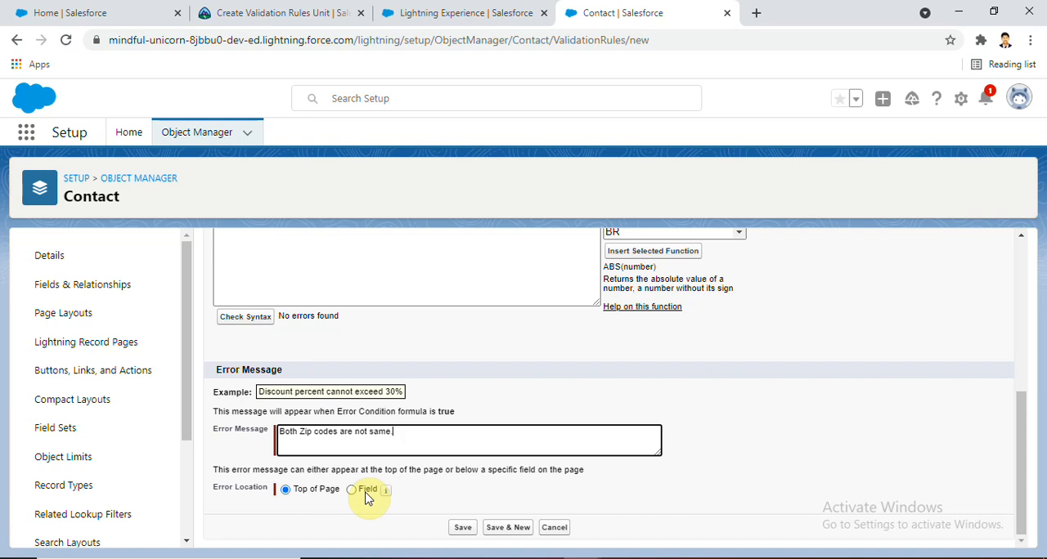
left_click(460, 530)
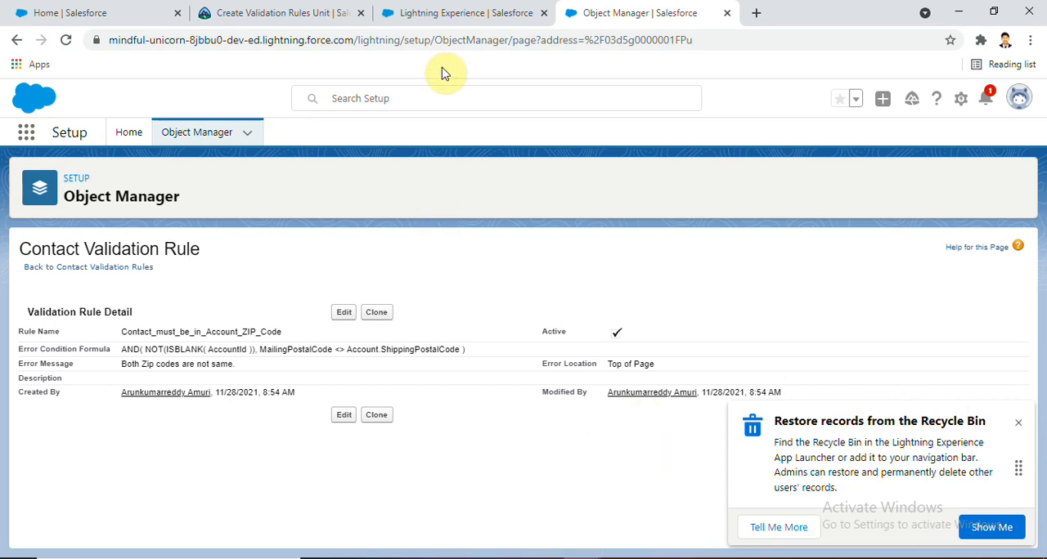
Go to Contacts in the Playground Starter app, open the Dickenson plc contact, dismiss the survey and show the contact's details
left_click(442, 10)
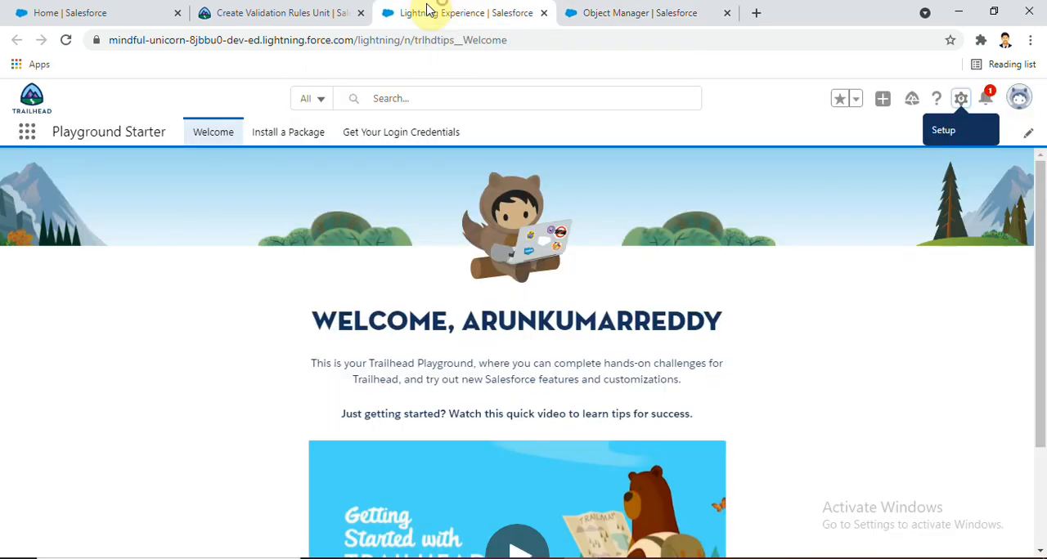
left_click(28, 130)
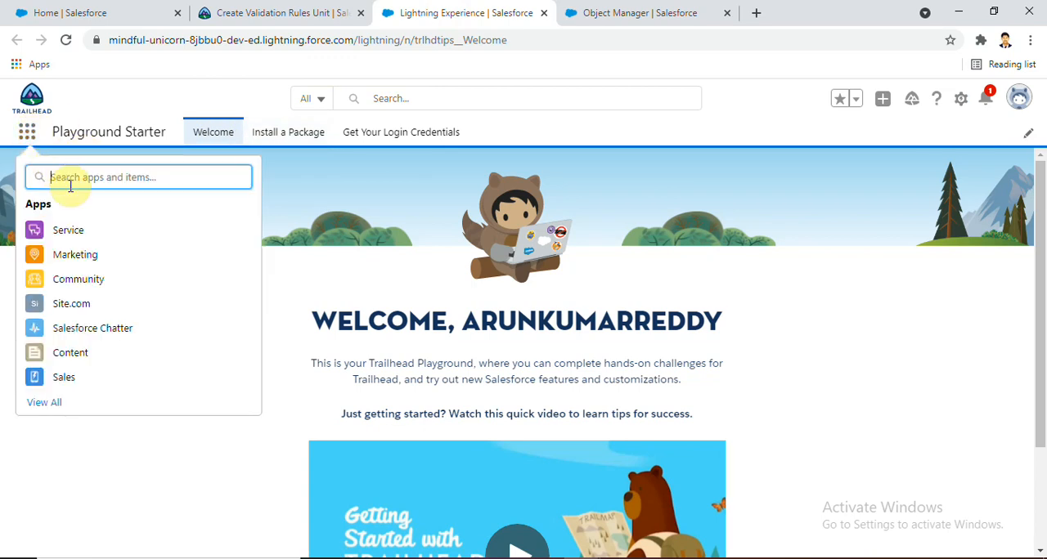
type("con")
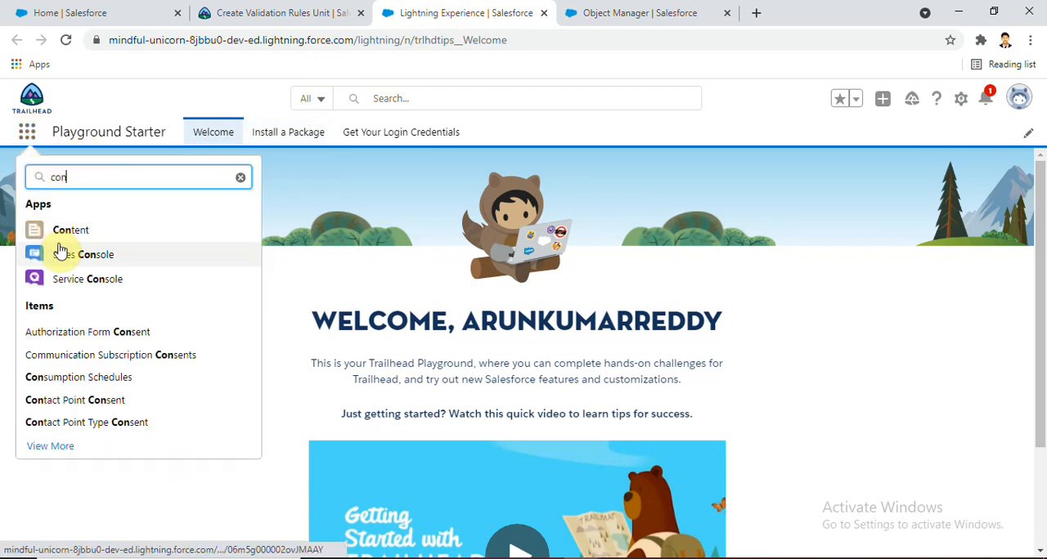
type("ta")
left_click(45, 342)
left_click(101, 270)
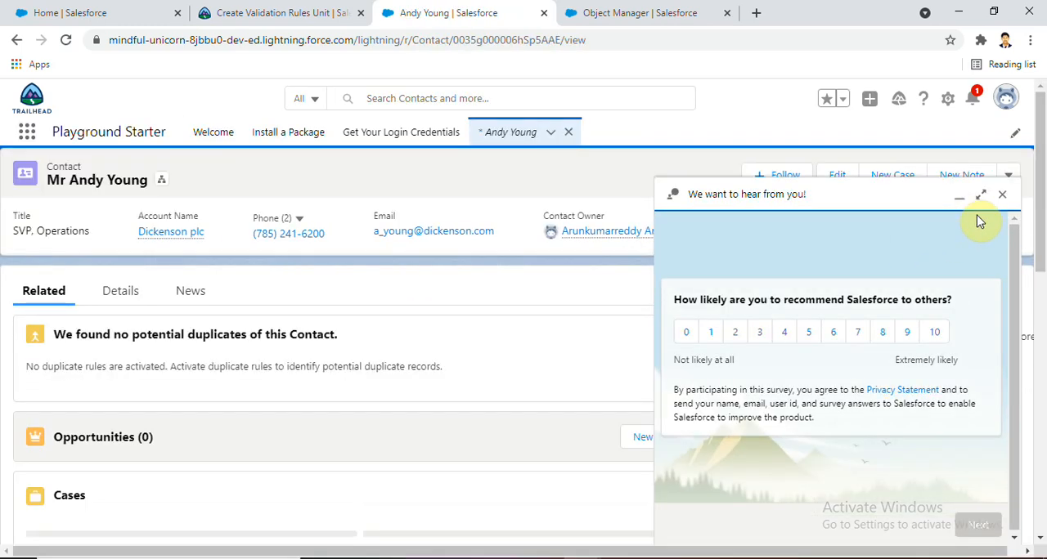
left_click(1002, 207)
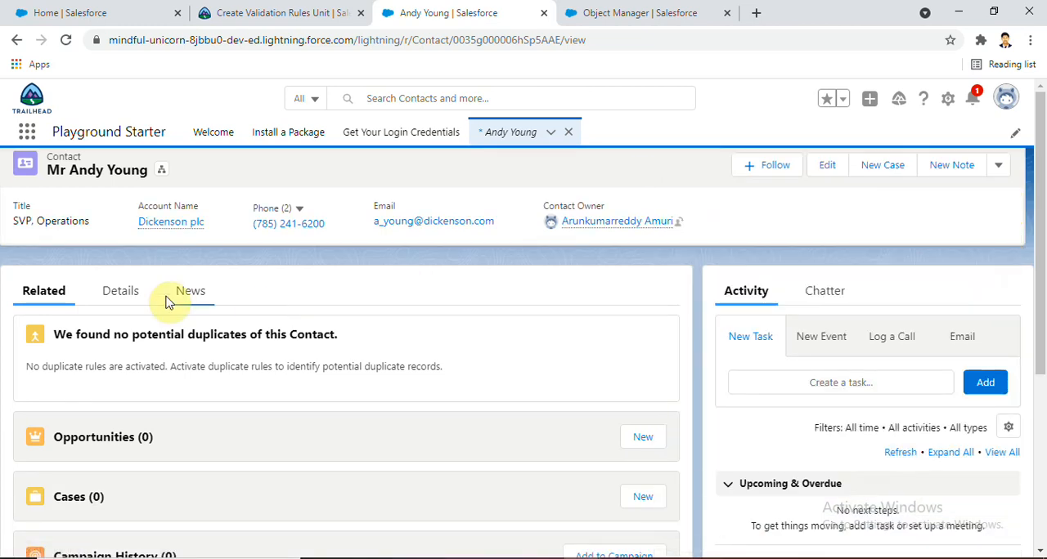
left_click(119, 292)
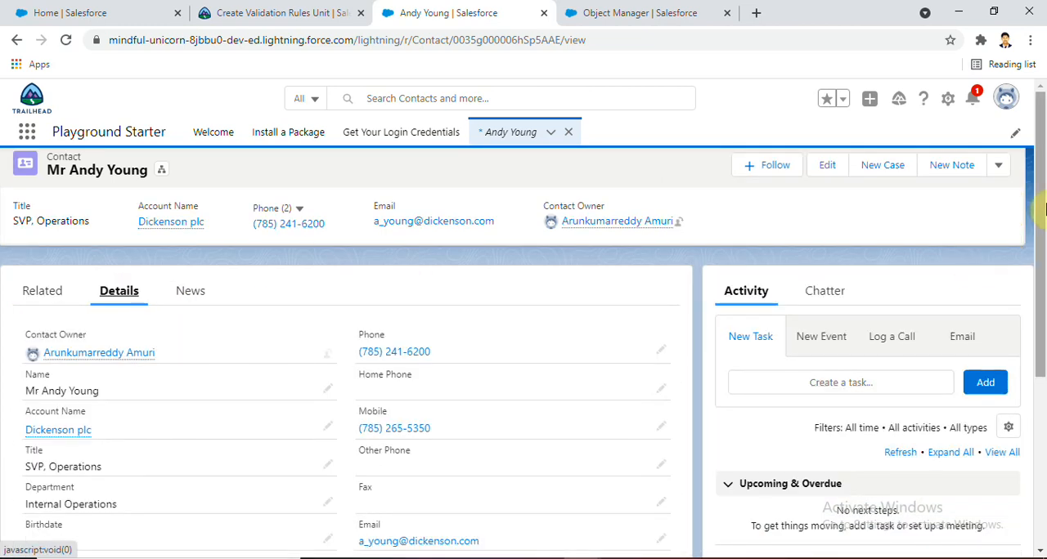
Open the contact's Mailing Address for editing, check its Mailing Zip/Postal Code against the other postal code, and save the record
scroll(1035, 374, "down", 4)
left_click(327, 370)
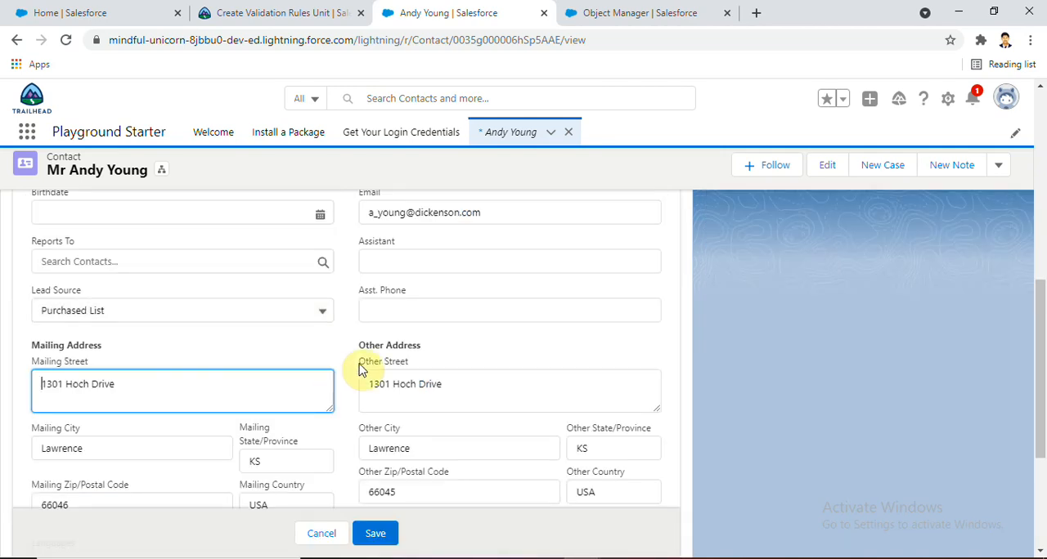
scroll(1043, 354, "down", 1)
scroll(1041, 360, "down", 1)
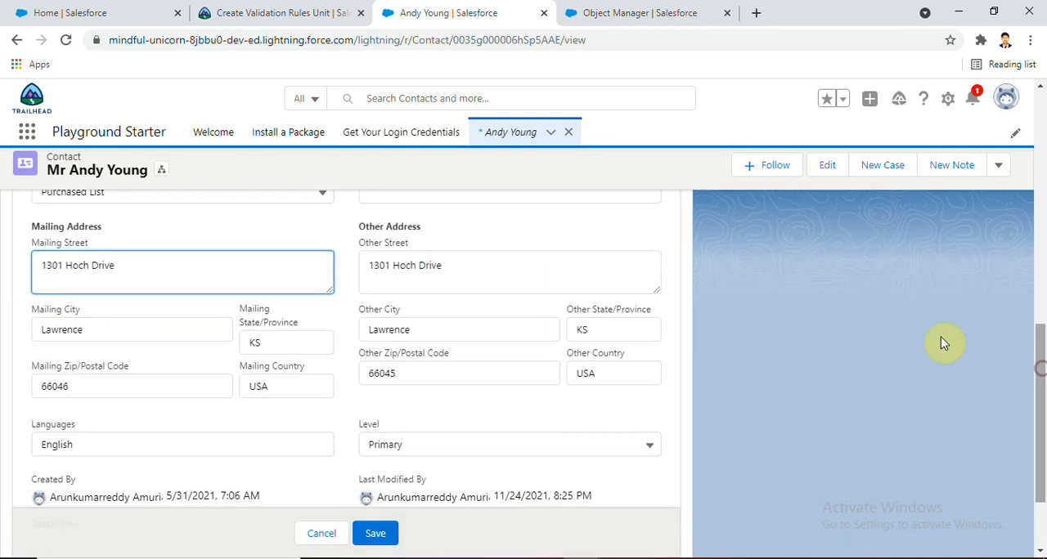
left_click(409, 374)
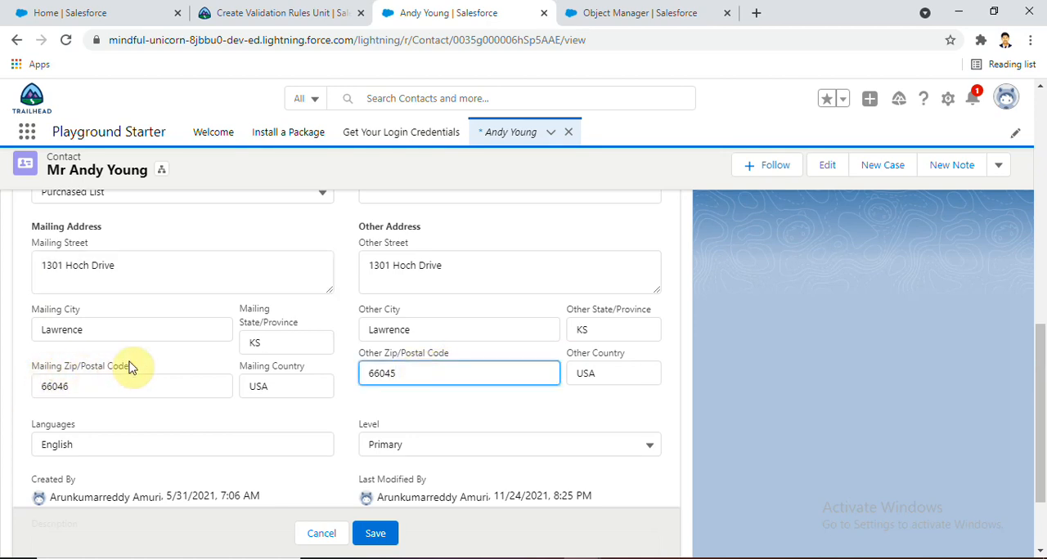
left_click_drag(140, 365, 31, 369)
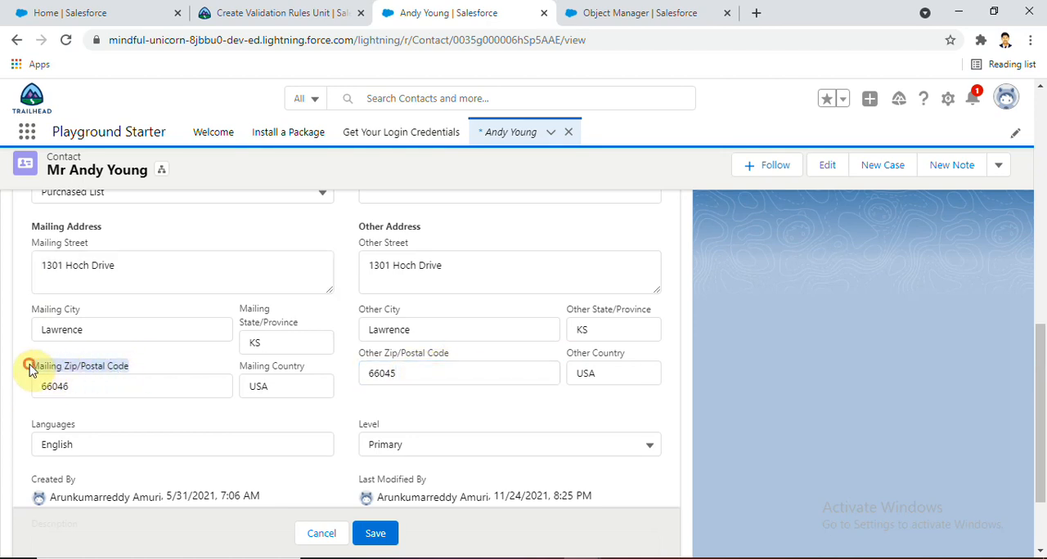
left_click(80, 396)
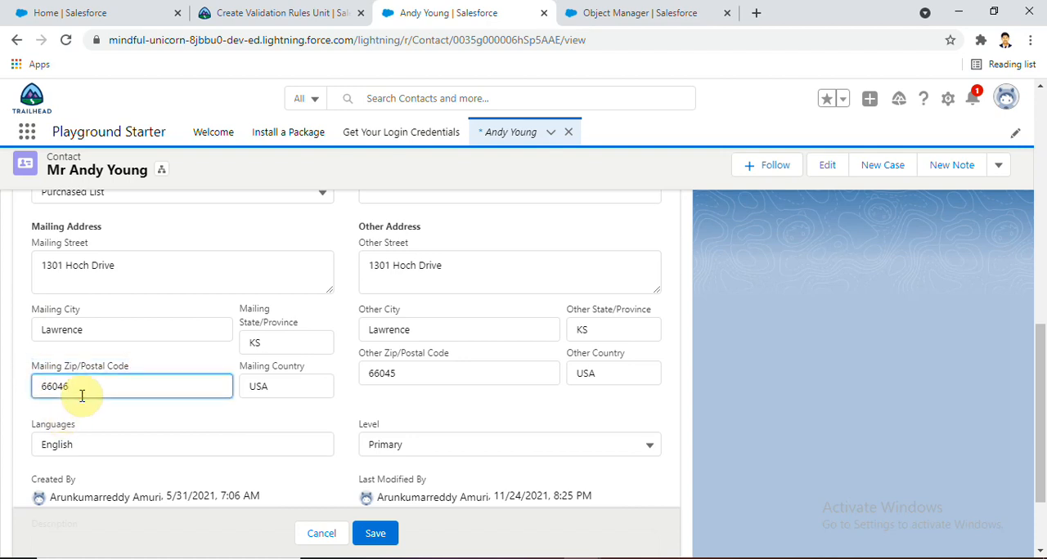
left_click(375, 533)
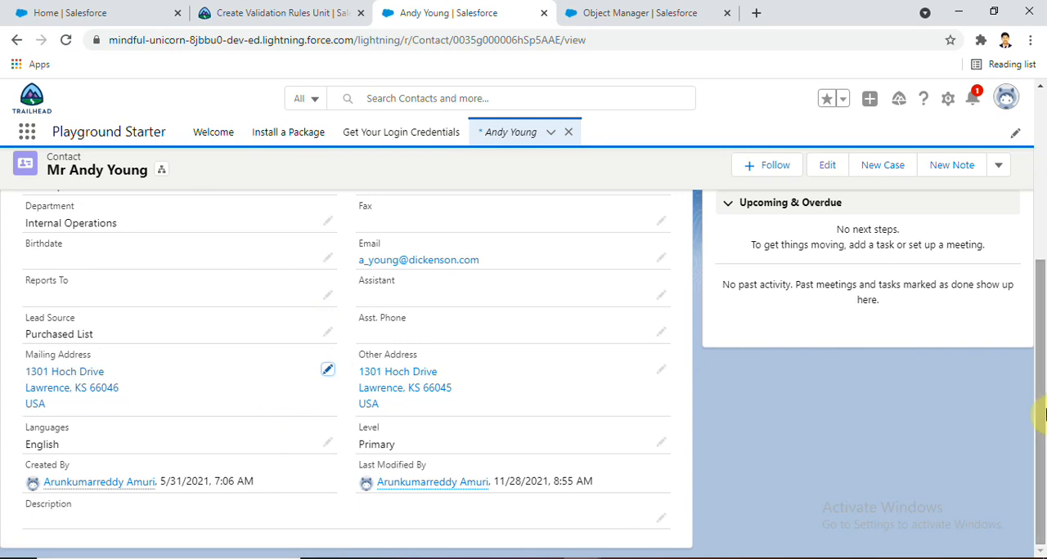
Open the contact's related account, Dickenson plc, and show the Shipping Address in its details
scroll(1043, 319, "up", 2)
scroll(1044, 319, "up", 2)
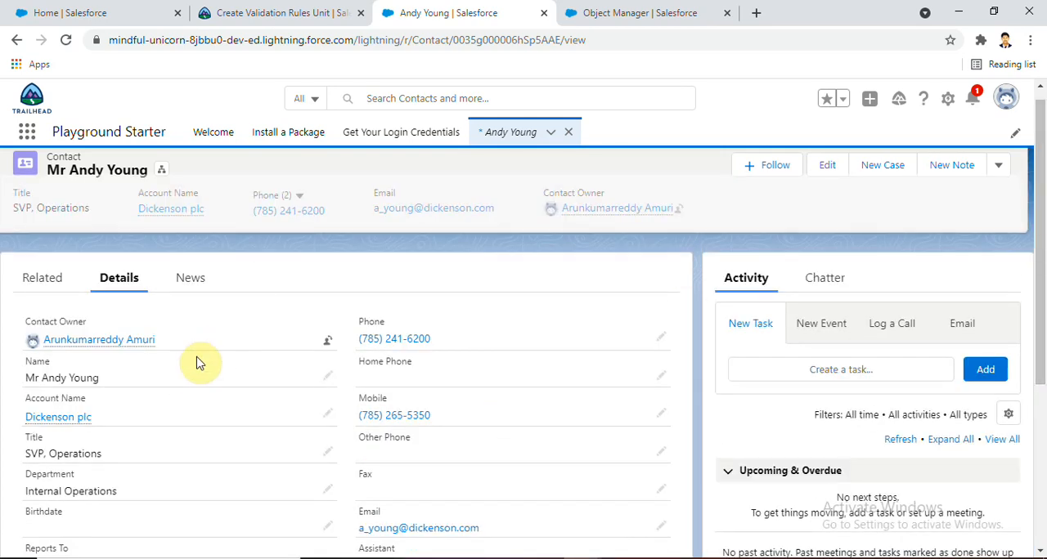
mouse_move(70, 428)
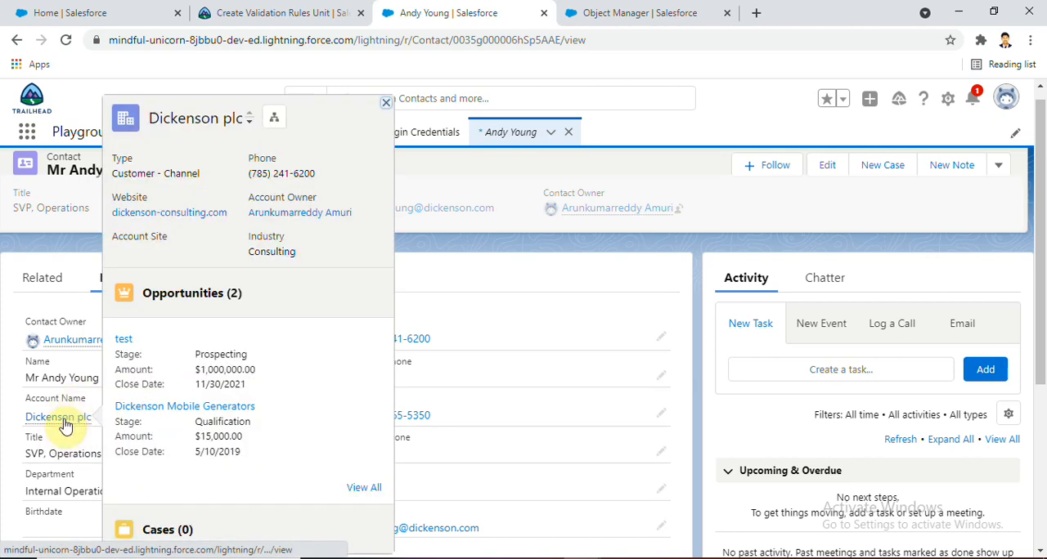
left_click(65, 424)
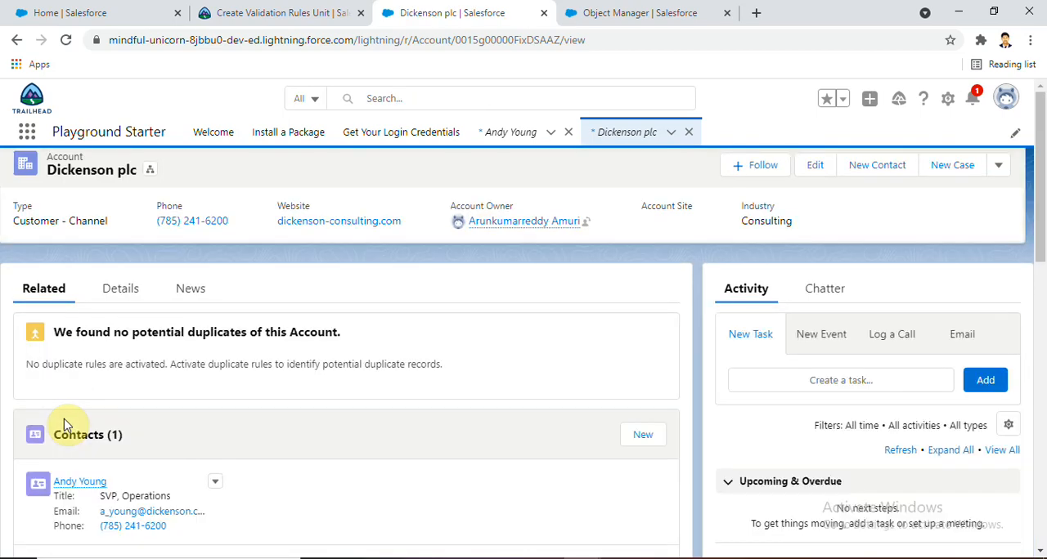
left_click(121, 288)
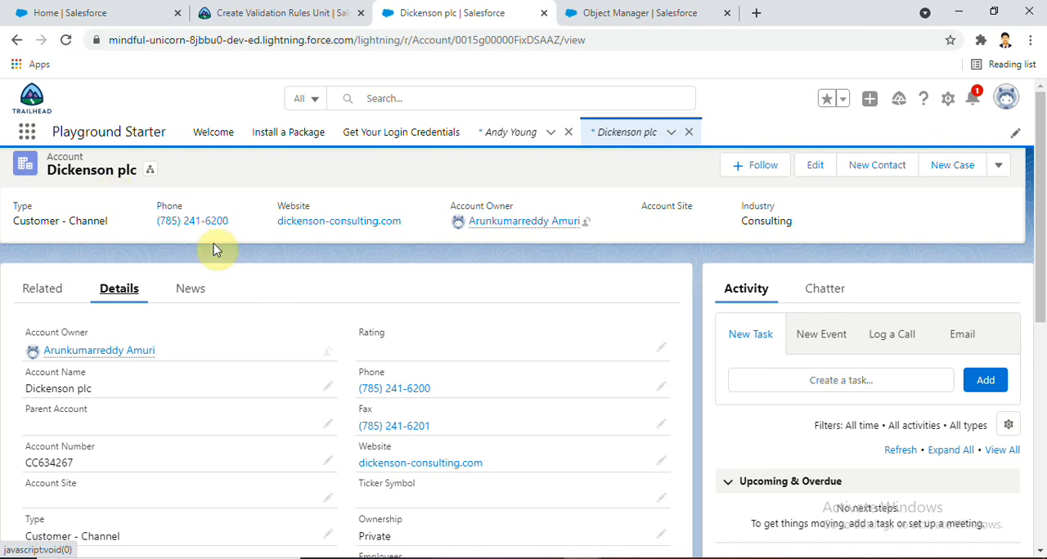
left_click_drag(1042, 216, 1037, 389)
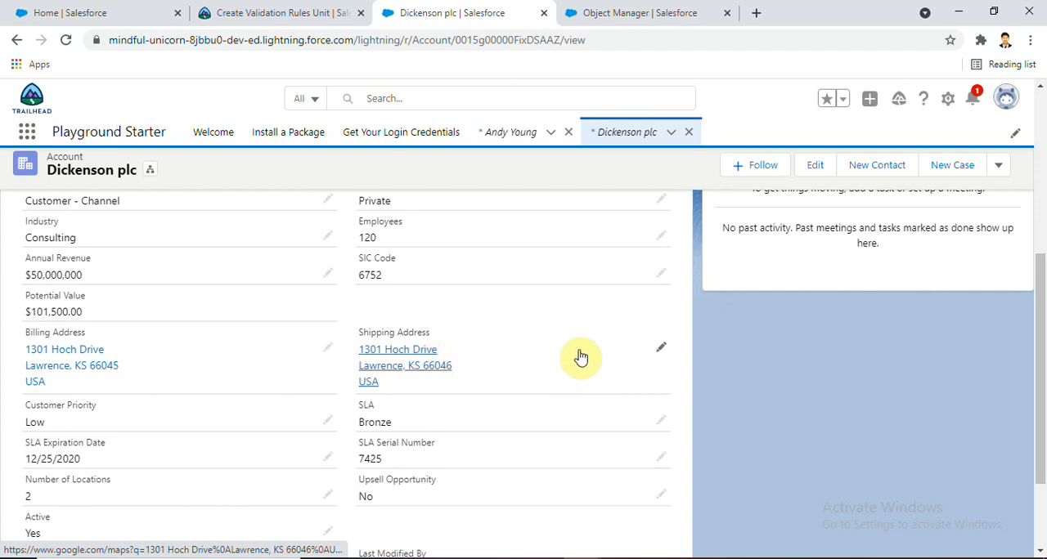
Set the Dickenson plc account's Shipping Zip/Postal Code to 66040, save it, and recheck the address fields without further changes
left_click(659, 351)
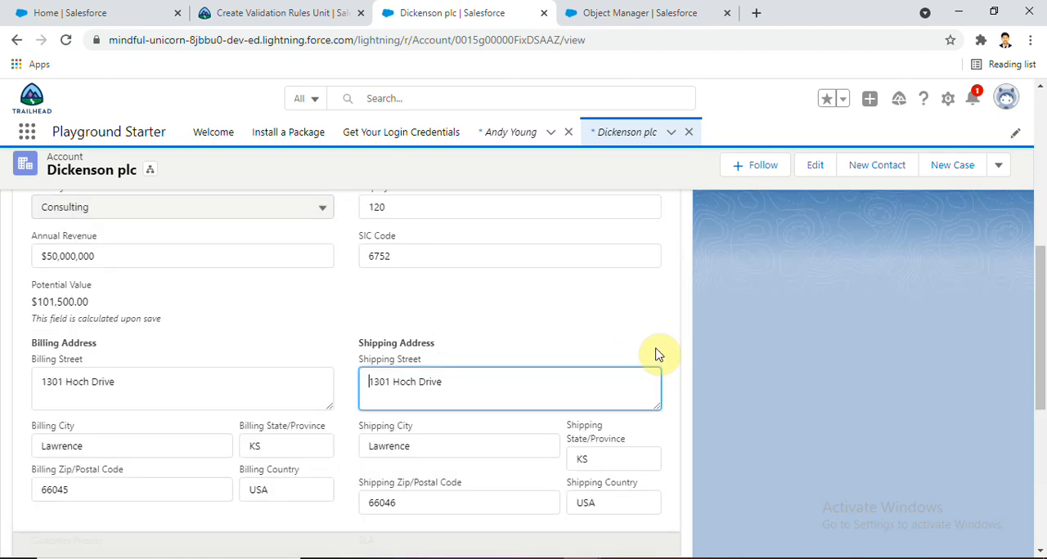
left_click_drag(1042, 319, 1042, 381)
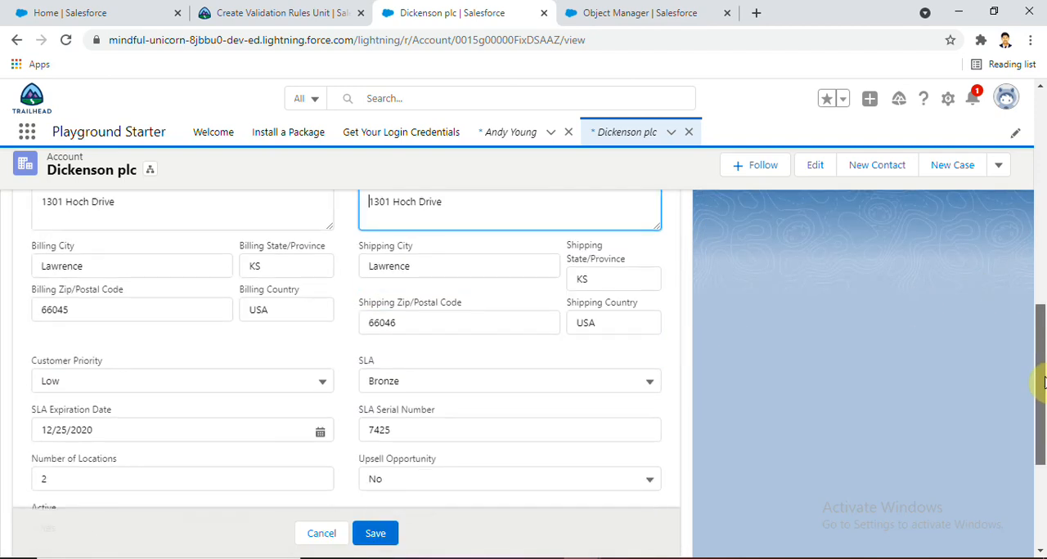
left_click(417, 324)
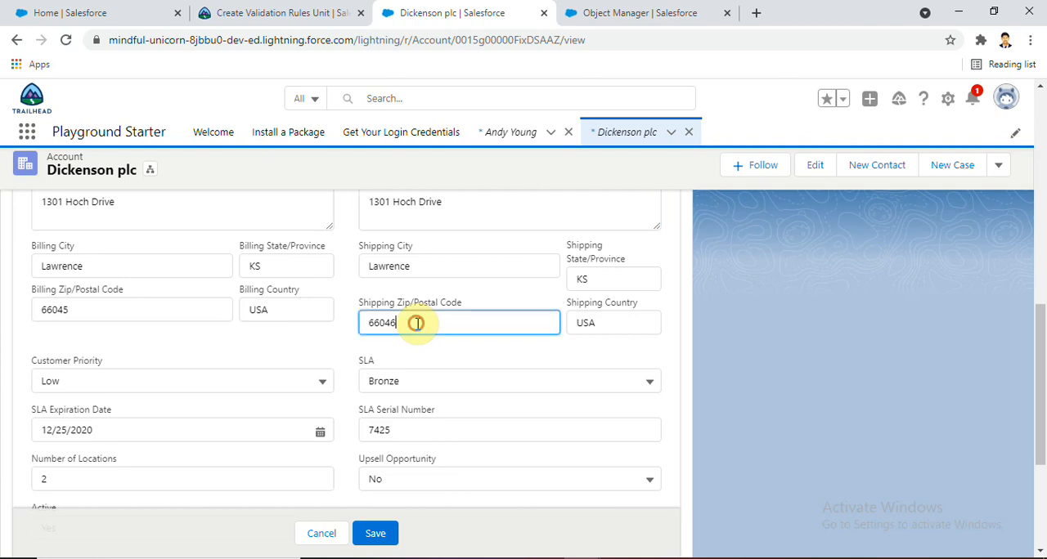
key("BackSpace")
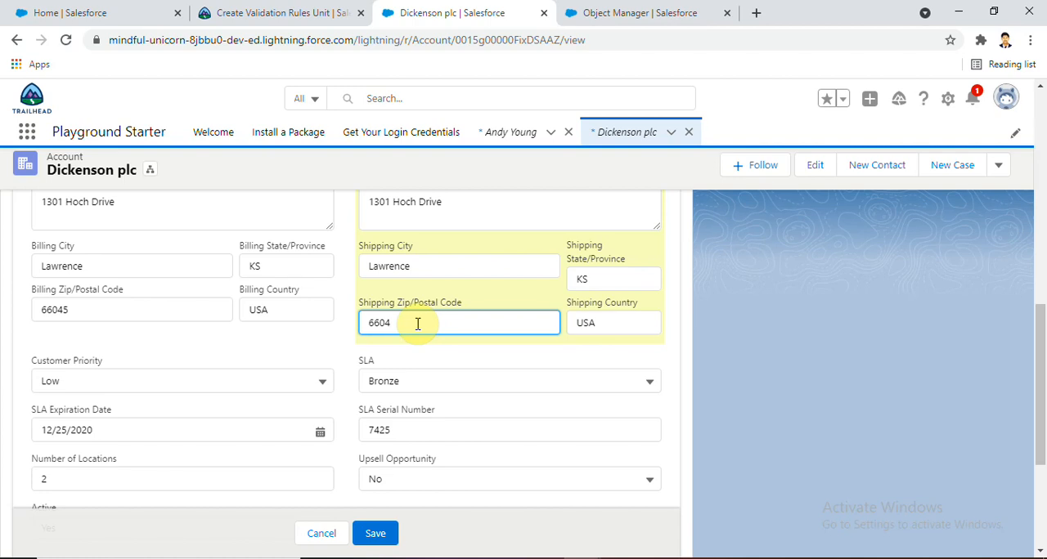
type("0")
left_click(389, 535)
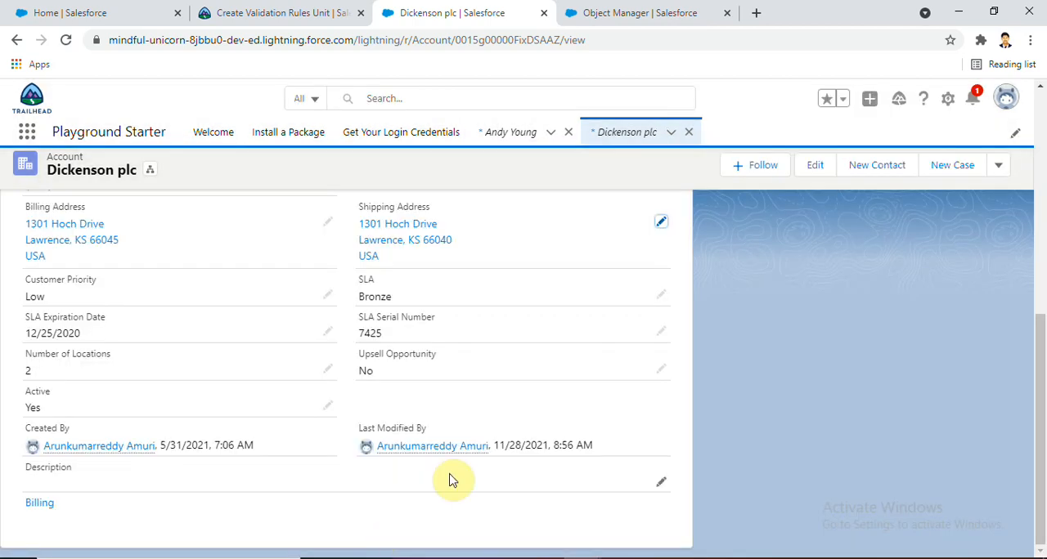
left_click(662, 223)
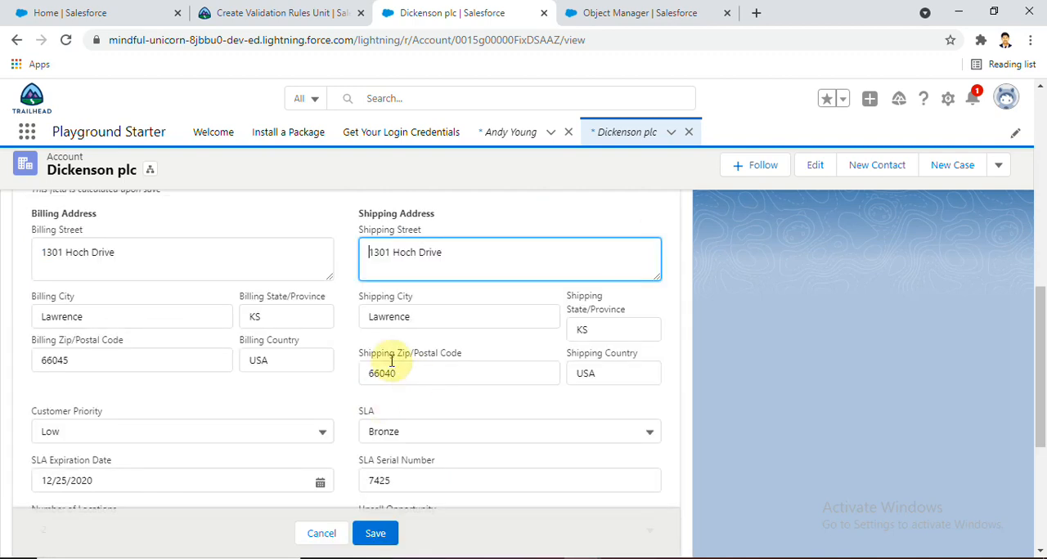
left_click(323, 534)
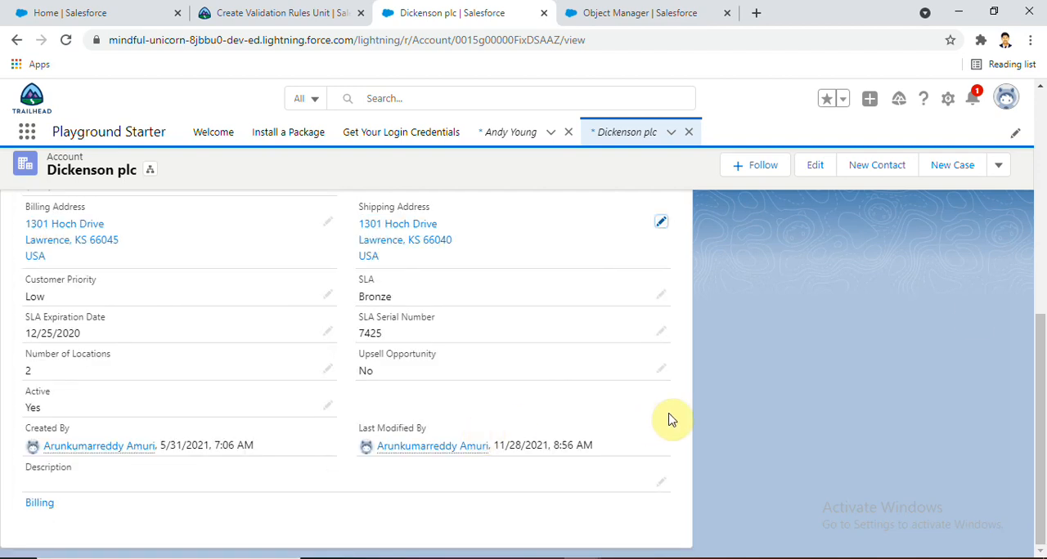
Return to the Dickenson plc contact's record, show its details and open the Mailing Address for editing
left_click(521, 135)
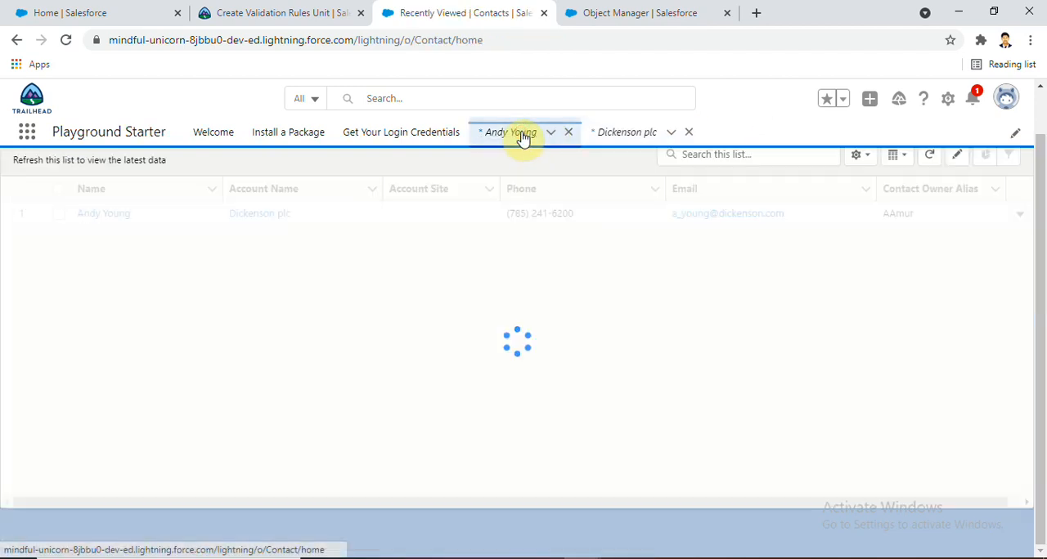
left_click(120, 266)
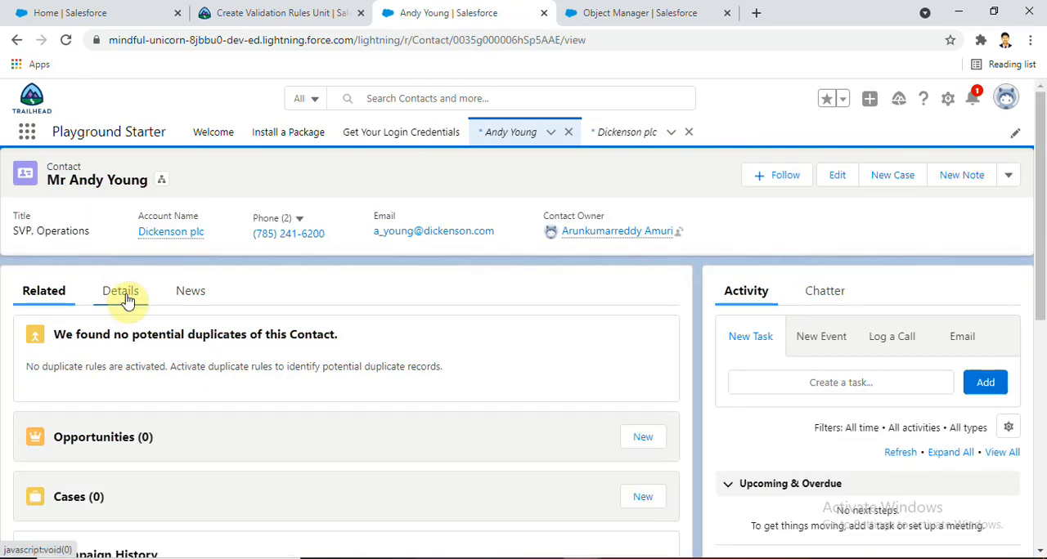
left_click(126, 299)
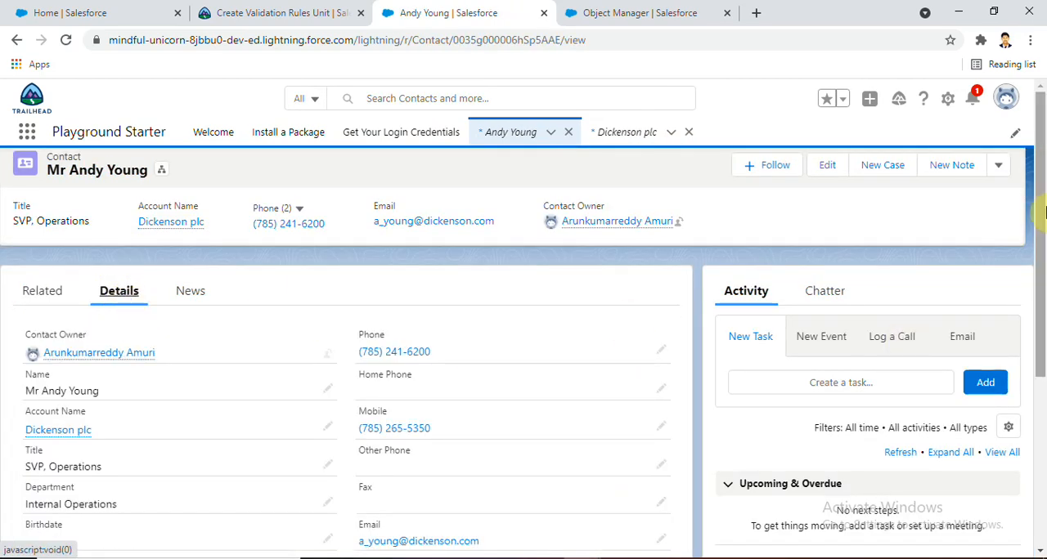
left_click_drag(1043, 213, 1028, 362)
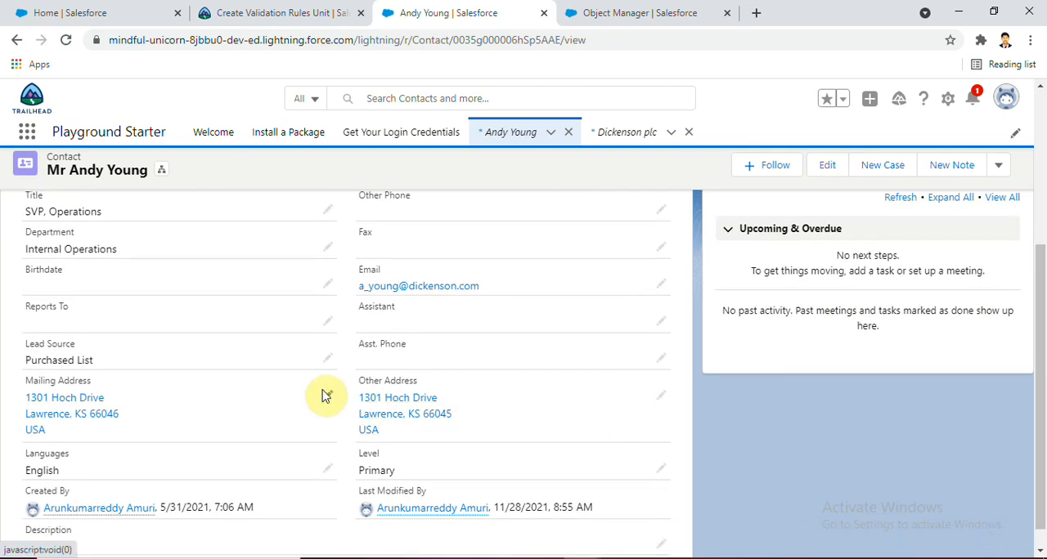
left_click(326, 396)
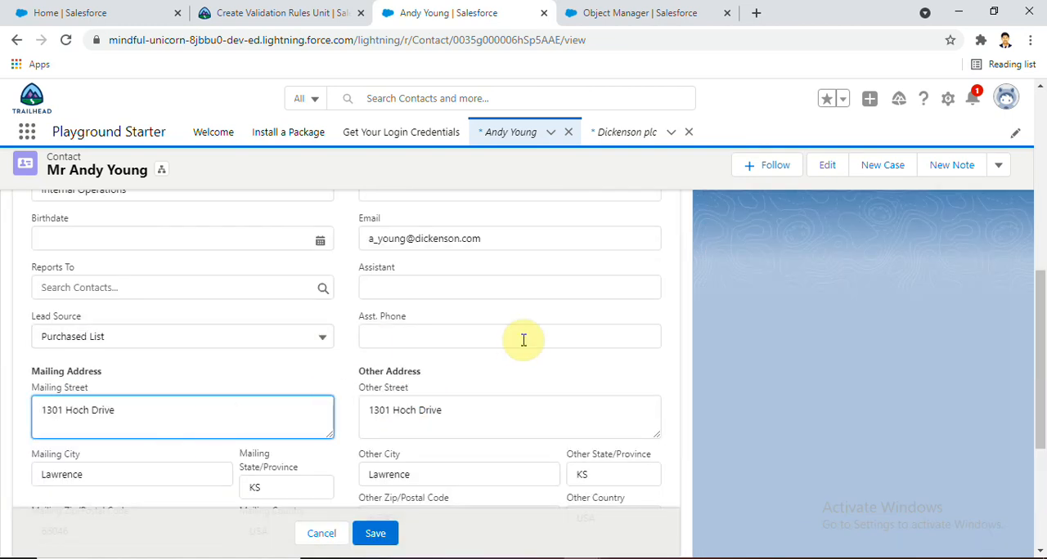
left_click_drag(1042, 346, 1040, 390)
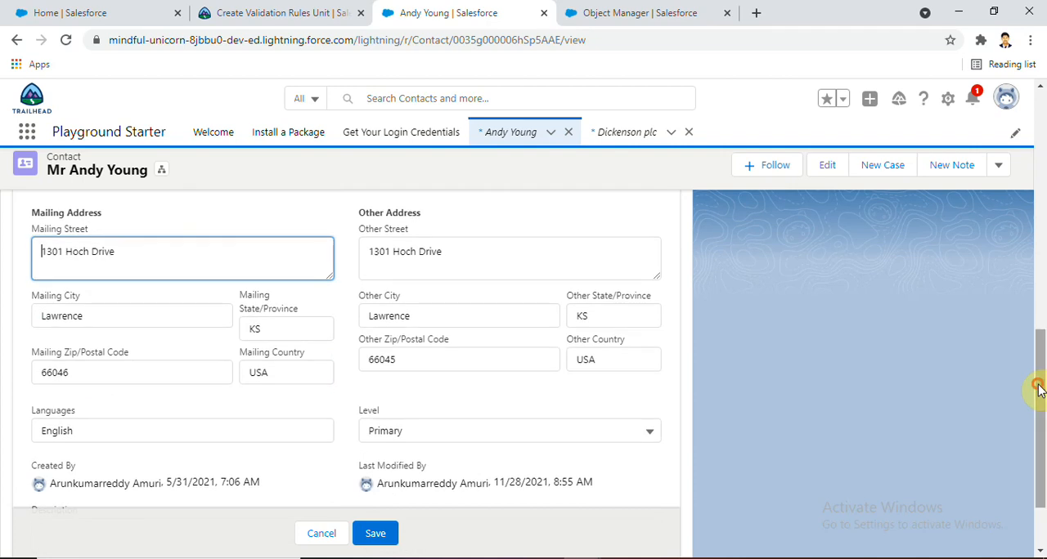
Try to save the contact with the Mailing Zip/Postal Code 66045 to test the validation rule
left_click(198, 367)
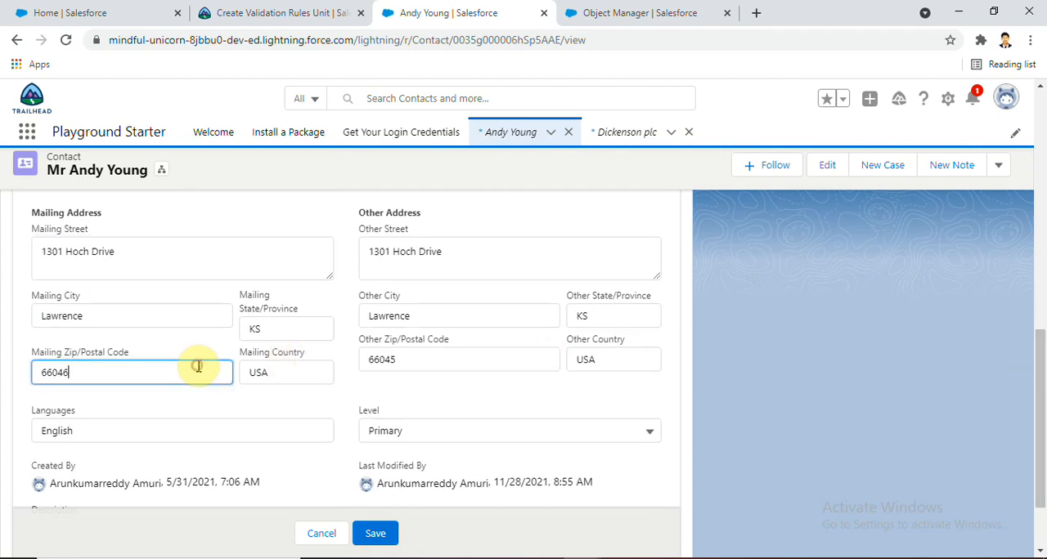
key("BackSpace")
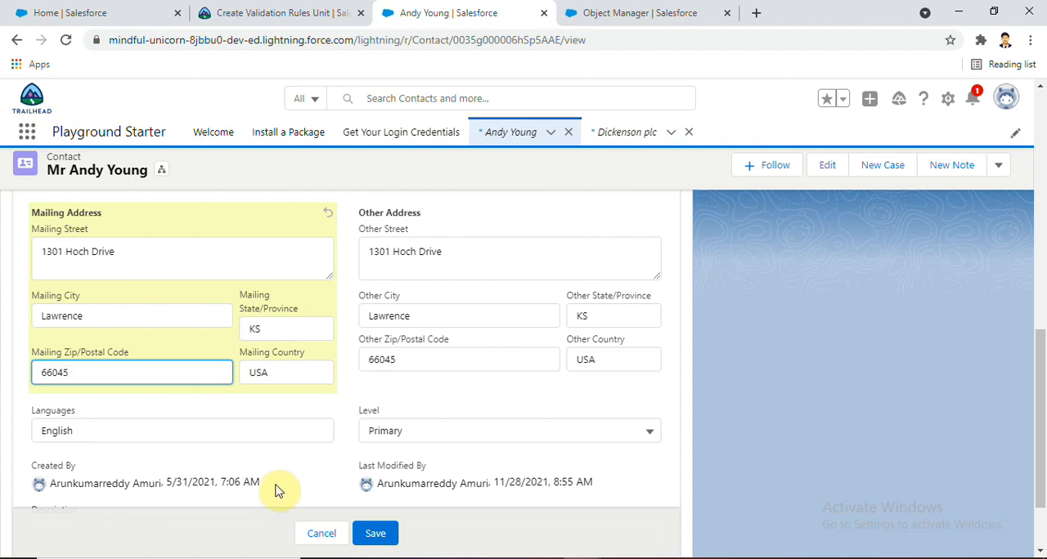
left_click(370, 534)
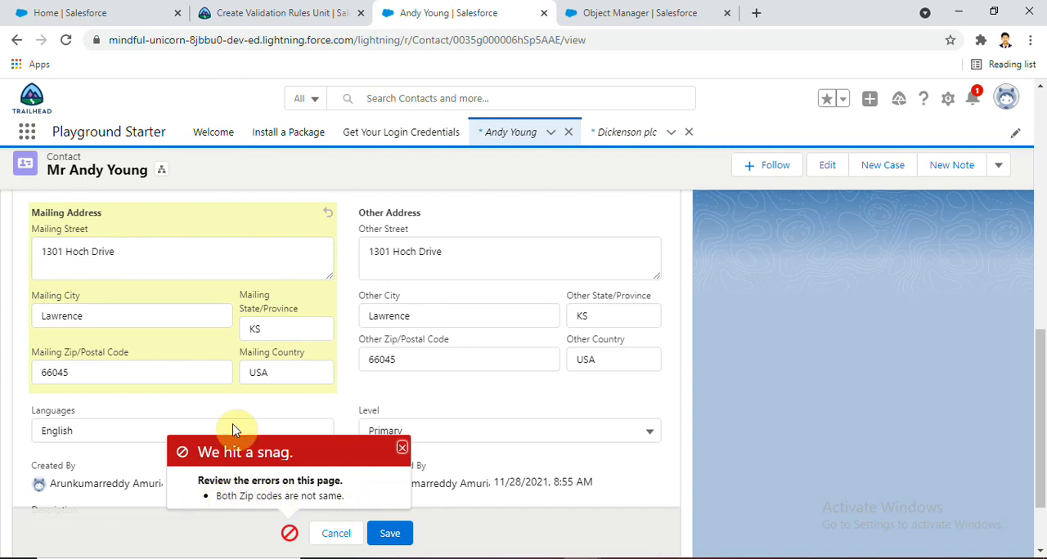
left_click(399, 448)
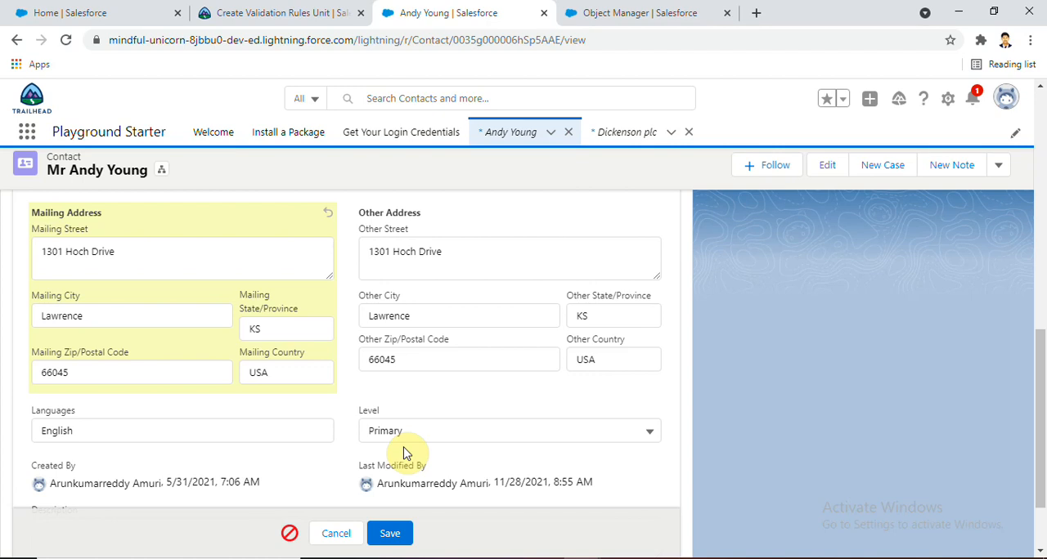
Set the contact's Mailing Zip/Postal Code to 66040, matching the account's shipping code, and save the record
left_click(188, 373)
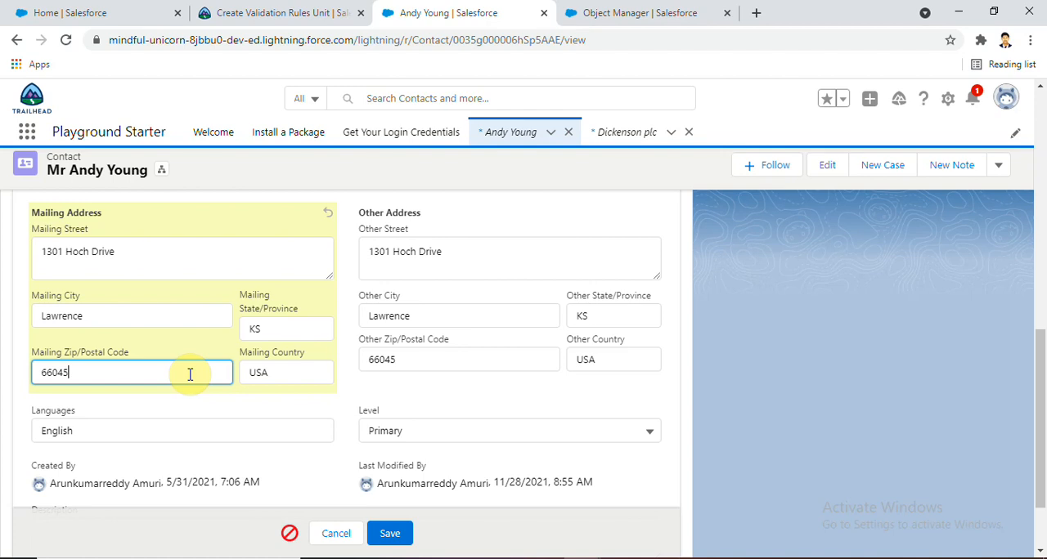
key("BackSpace")
type("0")
left_click(390, 543)
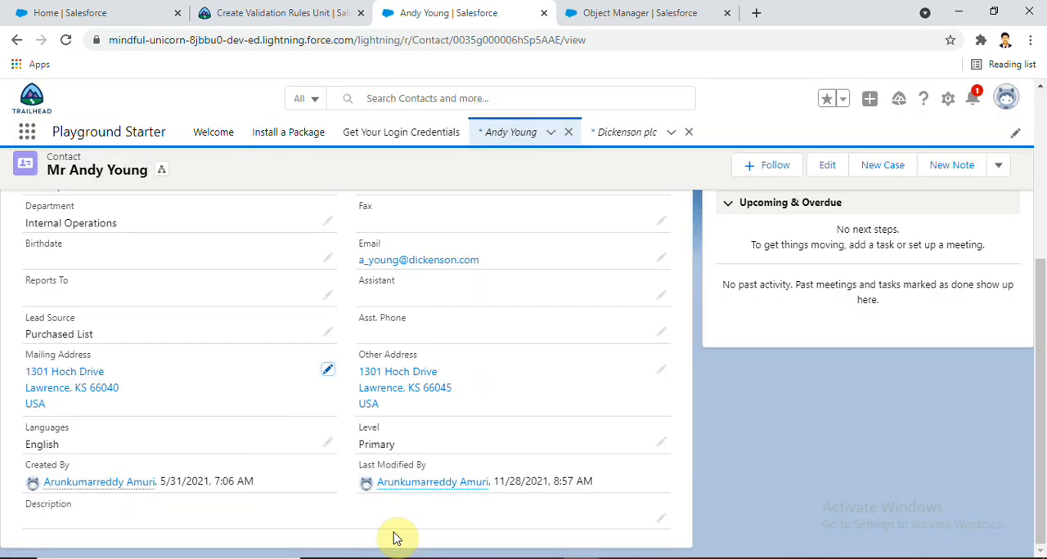